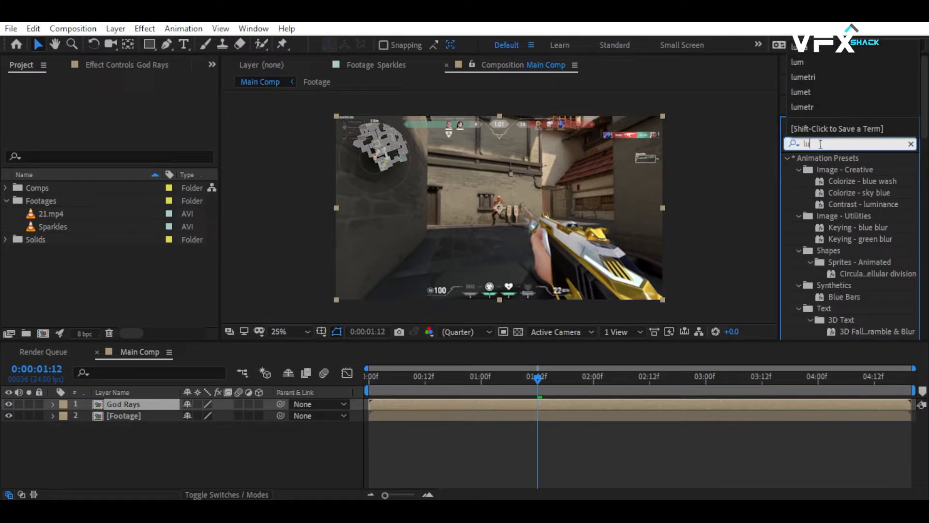
Step: Apply the Luma Key effect to the God Rays layer and set its Threshold to 165
drag(833, 170, 120, 403)
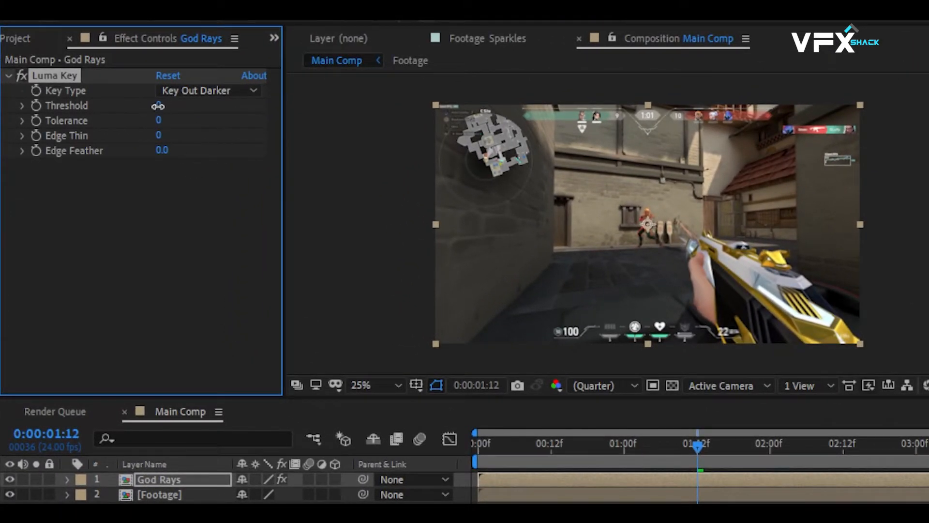
click(157, 105)
text(165)
key(Return)
Step: Solo the God Rays layer to view the keyed result and set the Luma Key's Edge Feather to 3
click(37, 478)
click(36, 478)
drag(658, 451, 697, 454)
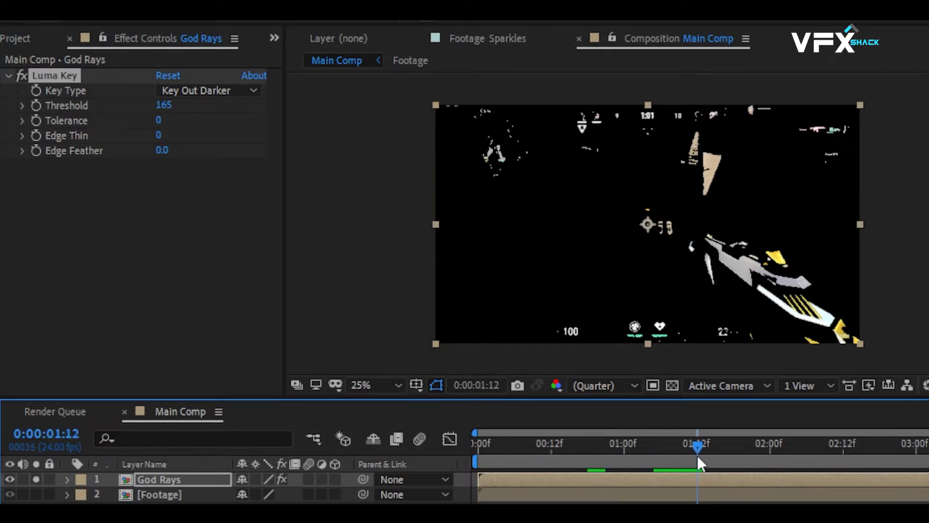
click(165, 151)
text(3)
key(Return)
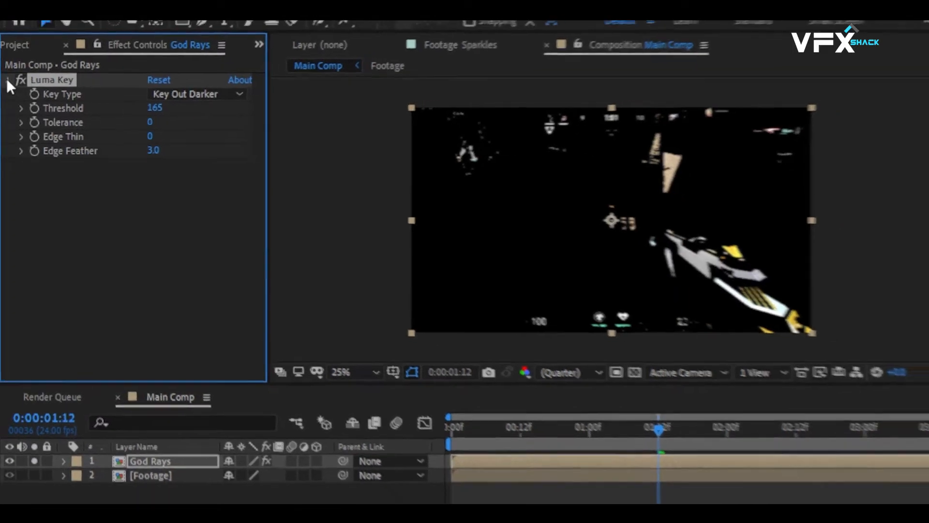
click(8, 79)
Step: Find the CC Radial Fast Blur effect and apply it to the God Rays layer
click(847, 143)
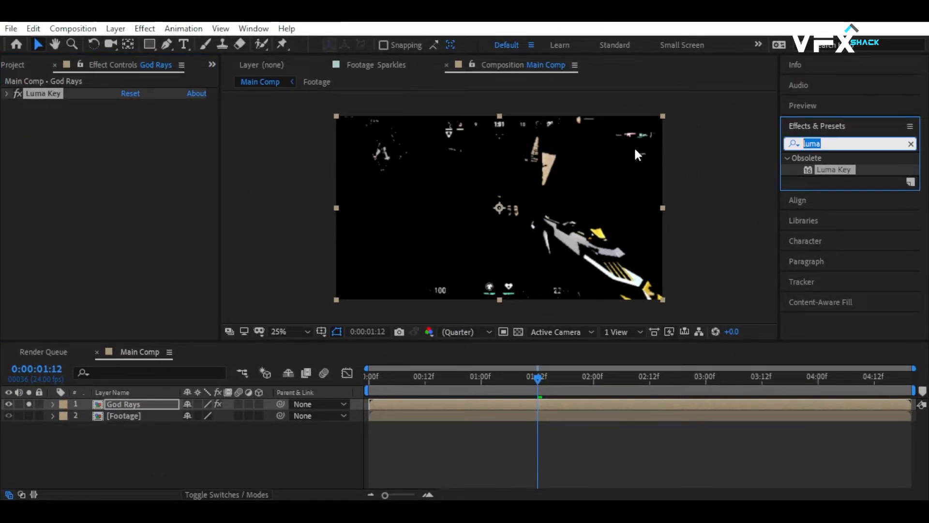
text(cc radiua)
key(BackSpace)
text(l)
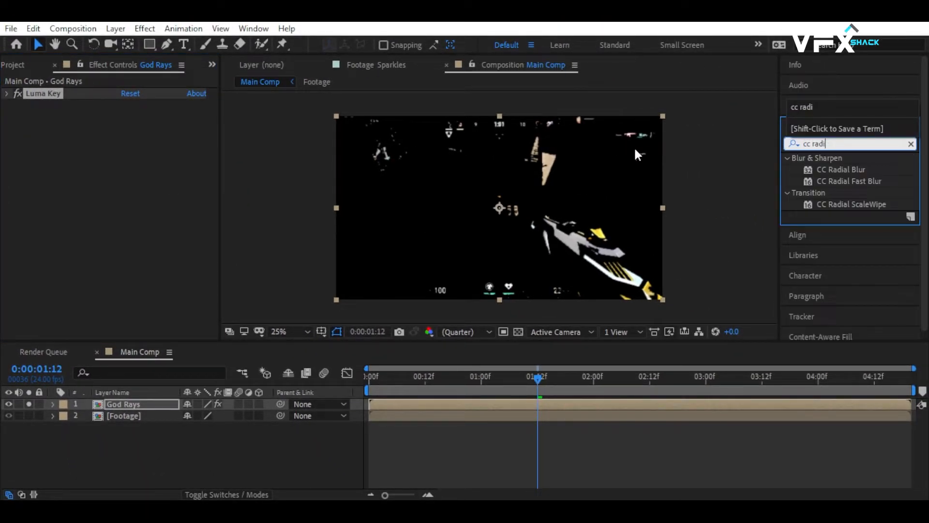
drag(849, 180, 134, 399)
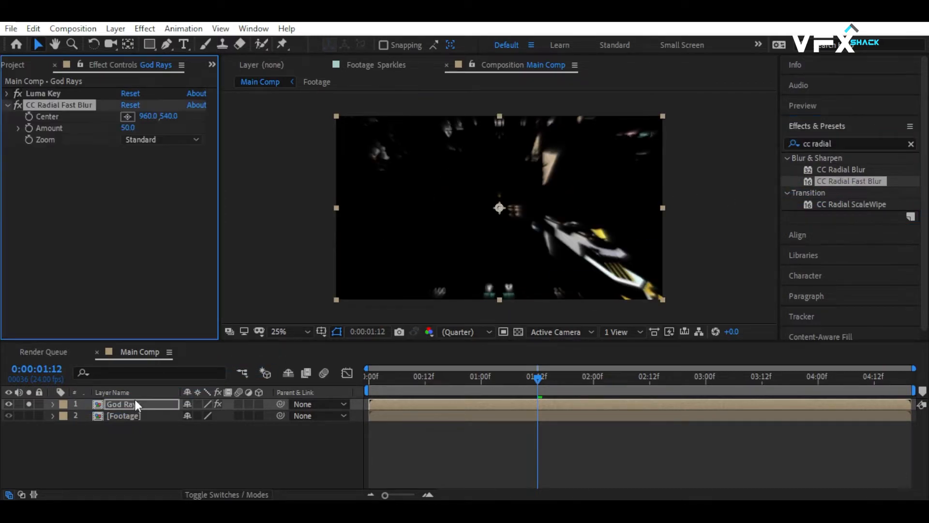
Step: Unsolo the God Rays layer, show the blending mode column, and set the radial blur's Zoom to Brightest
click(29, 403)
click(200, 494)
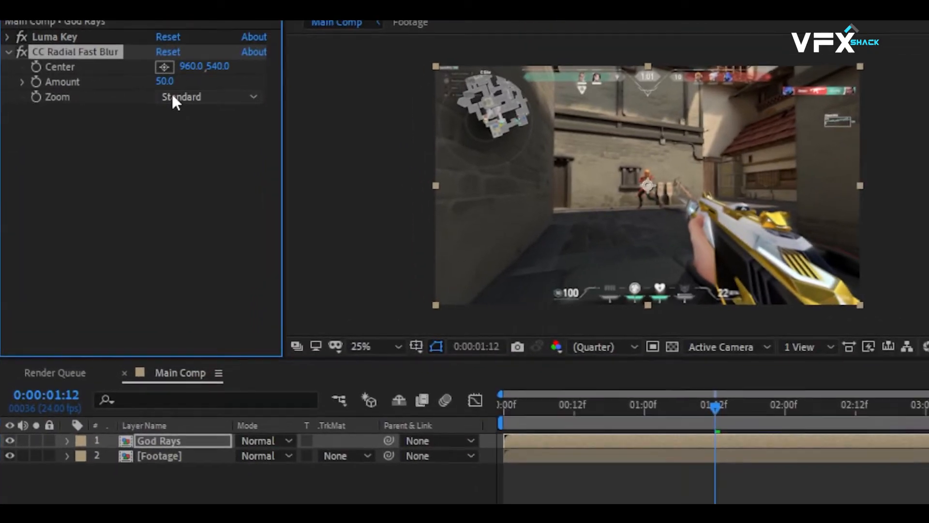
click(134, 140)
click(202, 133)
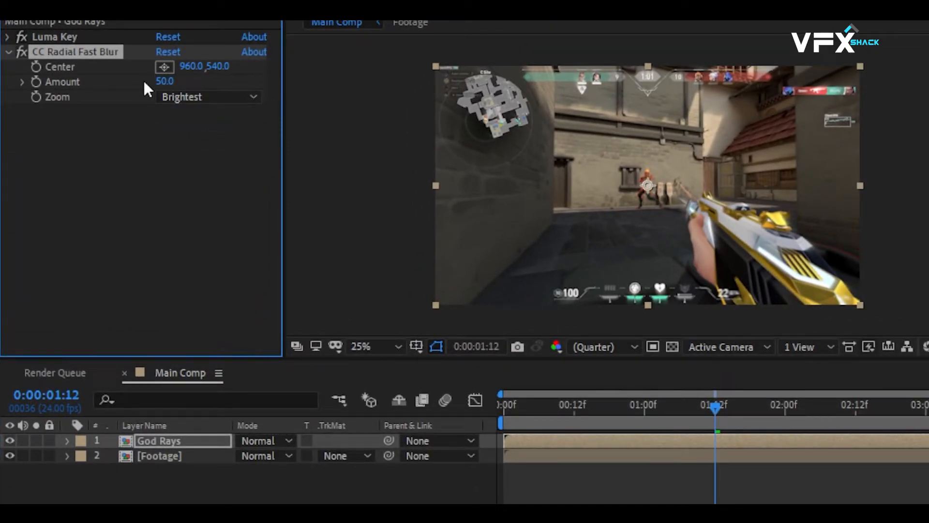
Step: Set a radial blur Amount keyframe of 0 at 0:00:01:12 and reveal the God Rays layer's keyframes
text(0)
key(Return)
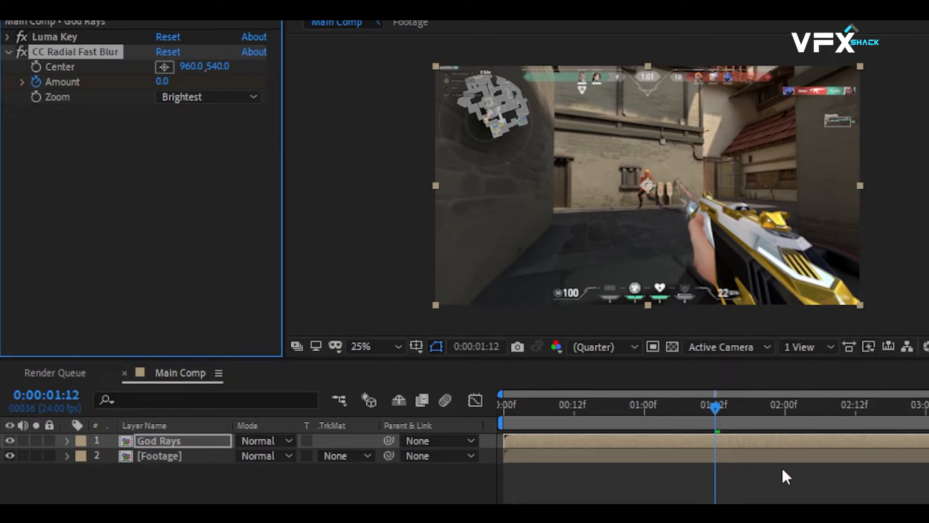
key(u)
Step: At 0:00:01:22, set the radial blur Amount to 90 and move its Center to the gun's muzzle, about 1180, 640
key(shift+Page_Down)
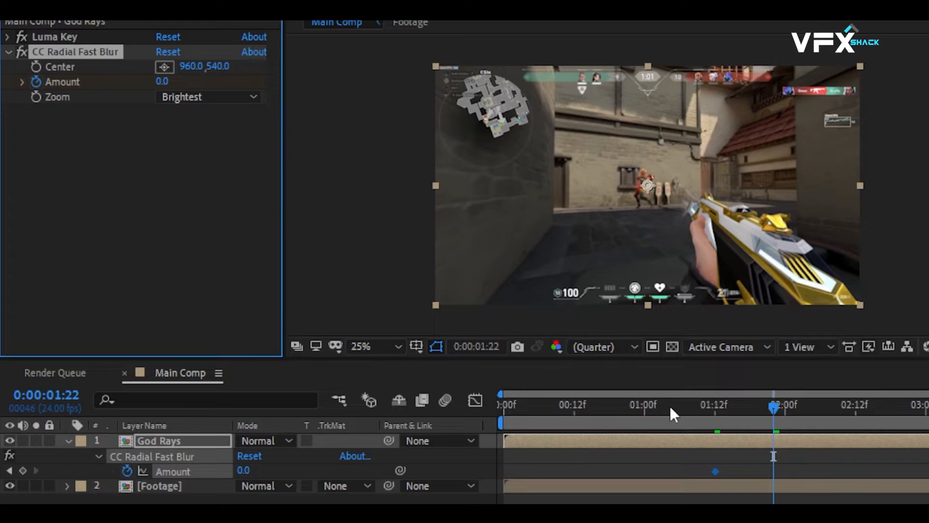
click(164, 82)
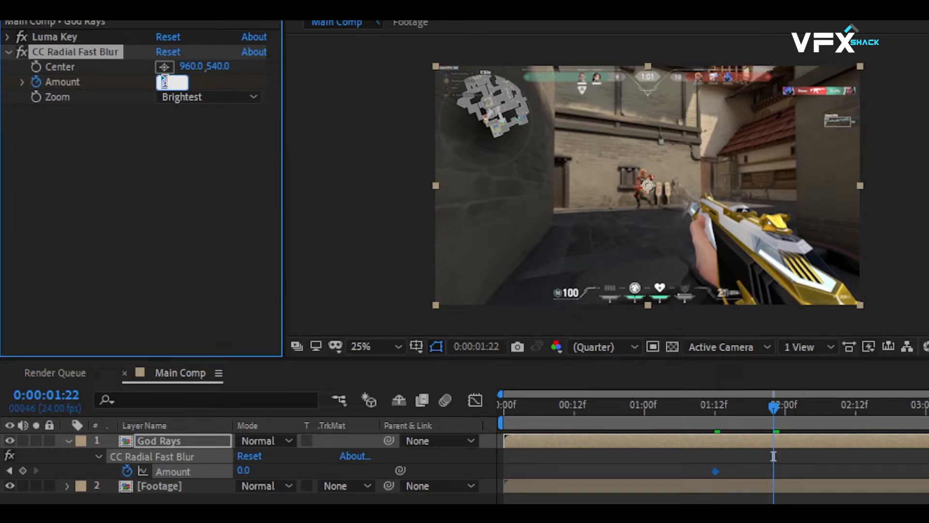
text(90)
key(Return)
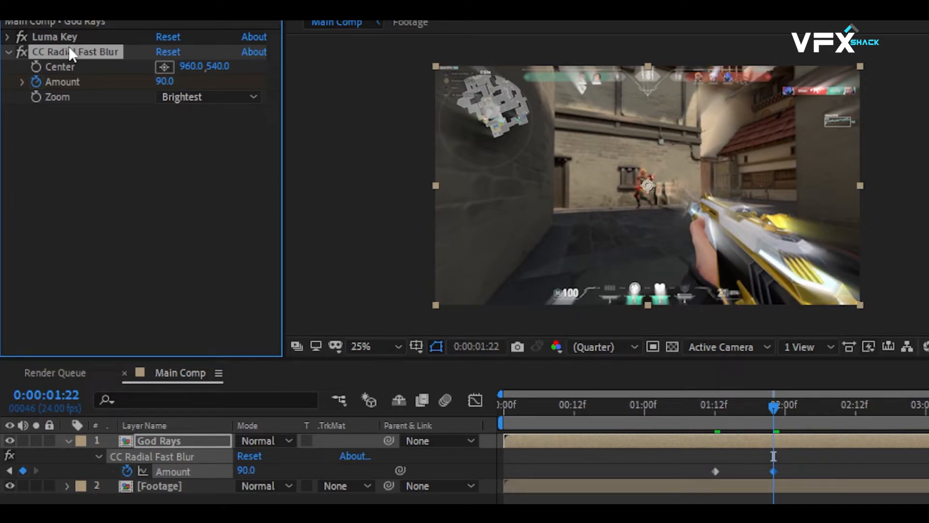
drag(649, 181, 695, 208)
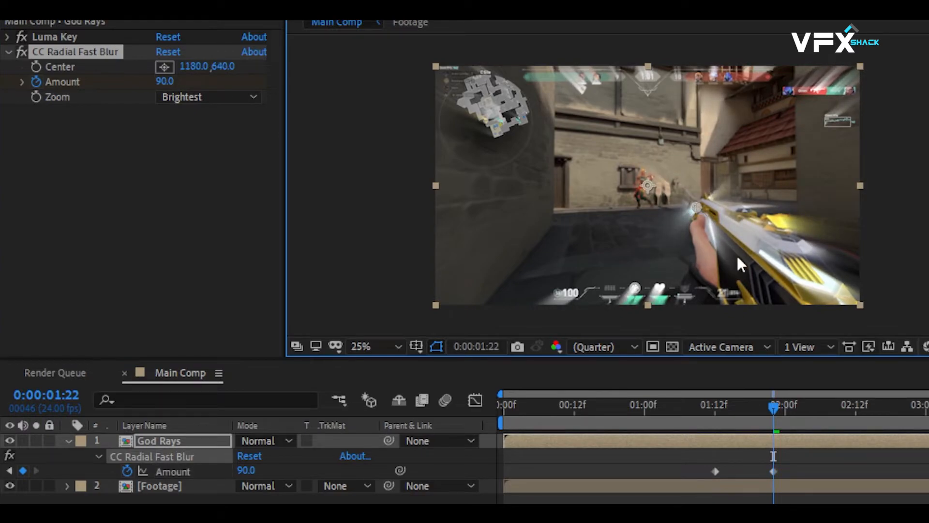
Step: Copy the Amount keyframe of 90 to about 0:00:02:13 and set the Amount to 0 at 0:00:02:23
key(shift+Page_Down)
drag(750, 464, 766, 474)
key(ctrl+c)
key(ctrl+v)
key(shift+Page_Up)
key(shift+Page_Down)
key(Page_Down)
key(Page_Down)
key(Page_Down)
key(Page_Down)
key(Page_Down)
drag(831, 472, 858, 474)
key(shift+Page_Down)
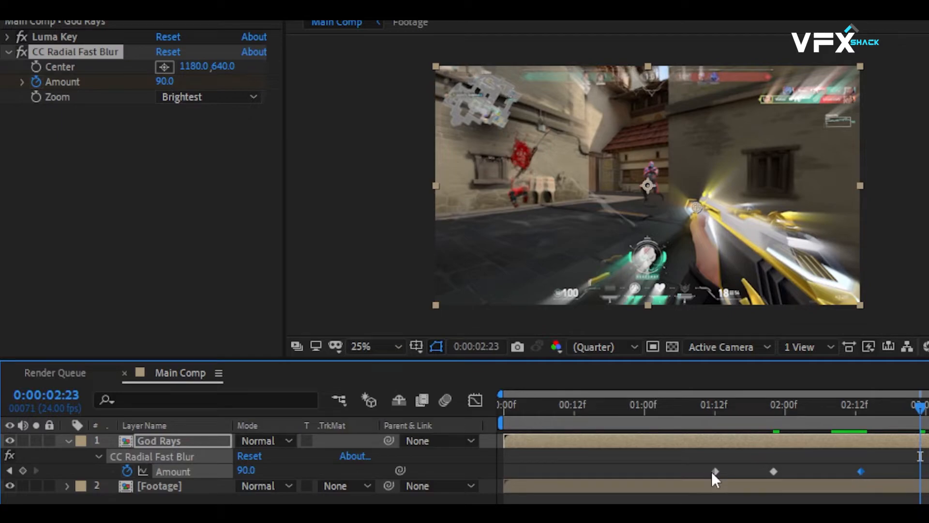
drag(166, 81, 27, 83)
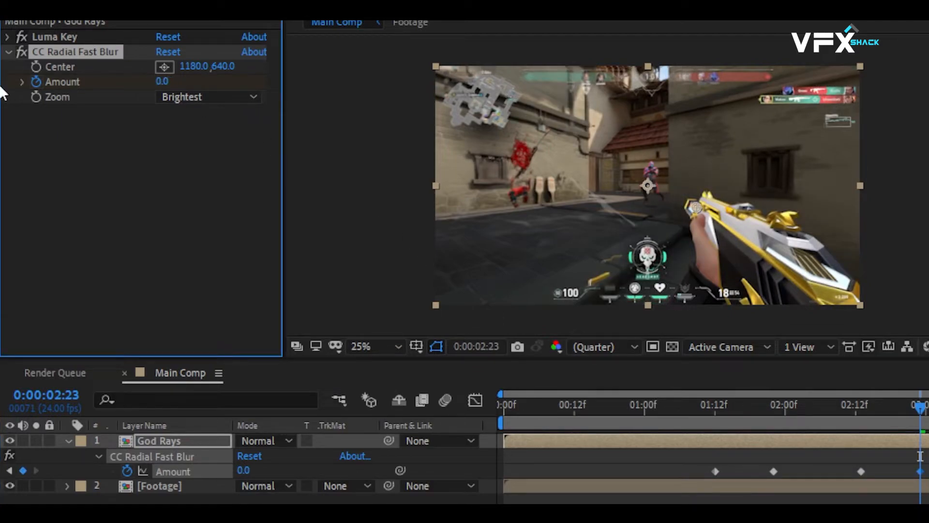
Step: Animate the blur Center from 1180, 640 at 0:00:01:12 to about 1392, 860 at 0:00:02:23
click(714, 407)
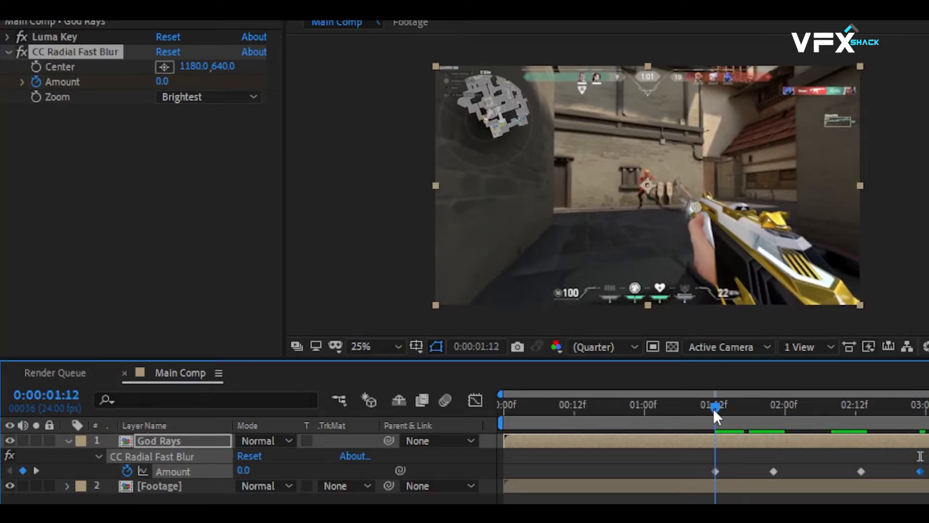
click(37, 74)
click(730, 389)
drag(747, 404, 922, 453)
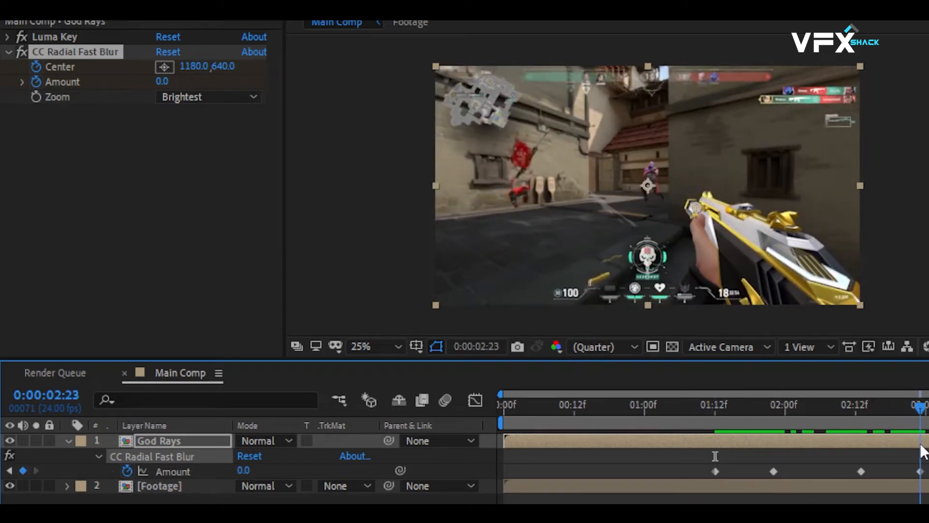
drag(693, 205, 741, 251)
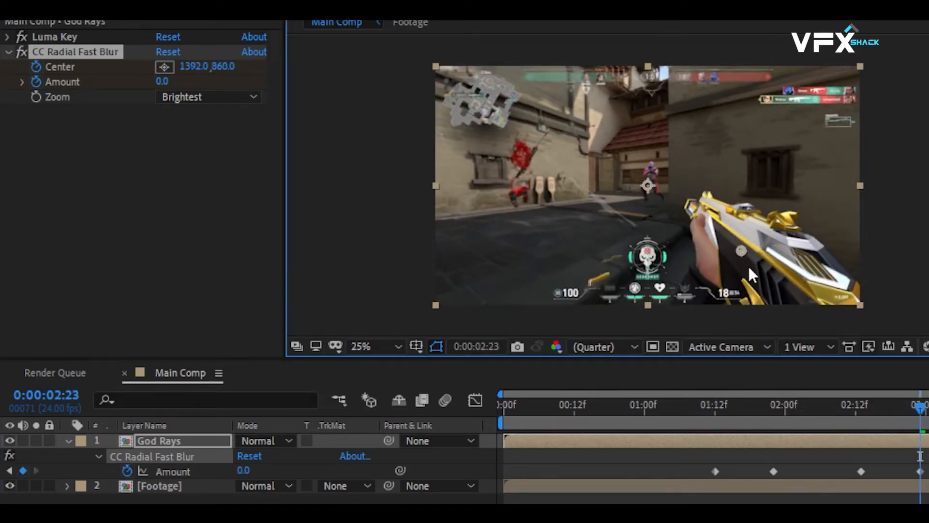
drag(861, 405, 803, 468)
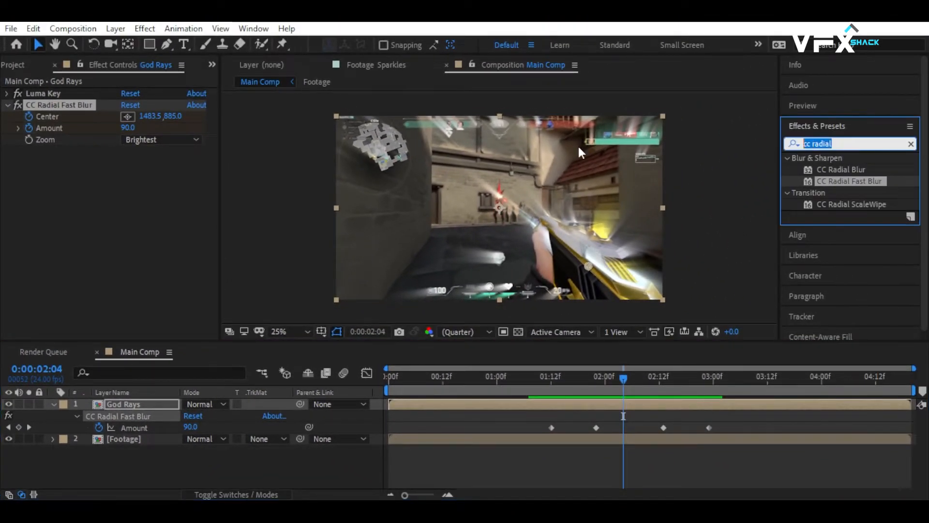
Step: Apply the Glow effect to the God Rays layer with a Glow Threshold of 100%, and collapse the layer's effects and keyframes
text(glow)
drag(837, 250, 34, 190)
click(128, 166)
text(100)
key(Return)
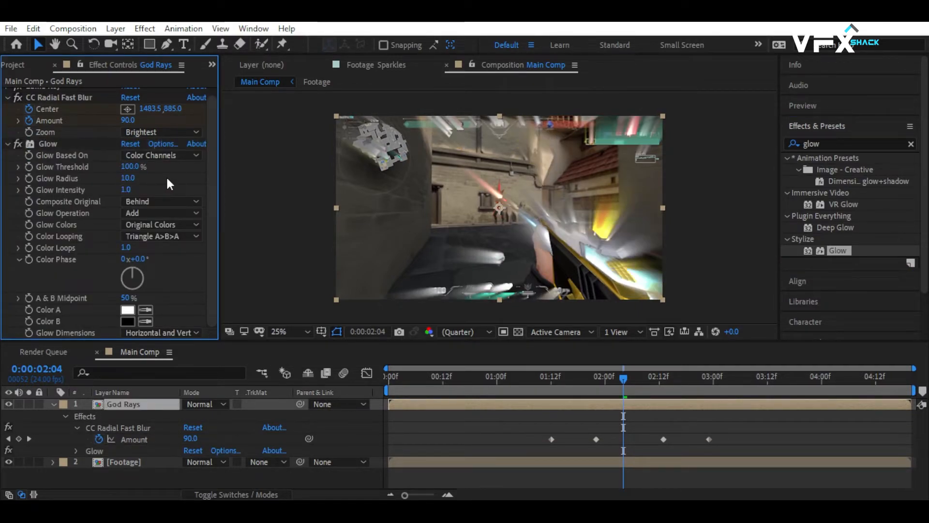
key(Return)
click(140, 187)
click(7, 143)
click(7, 105)
key(u)
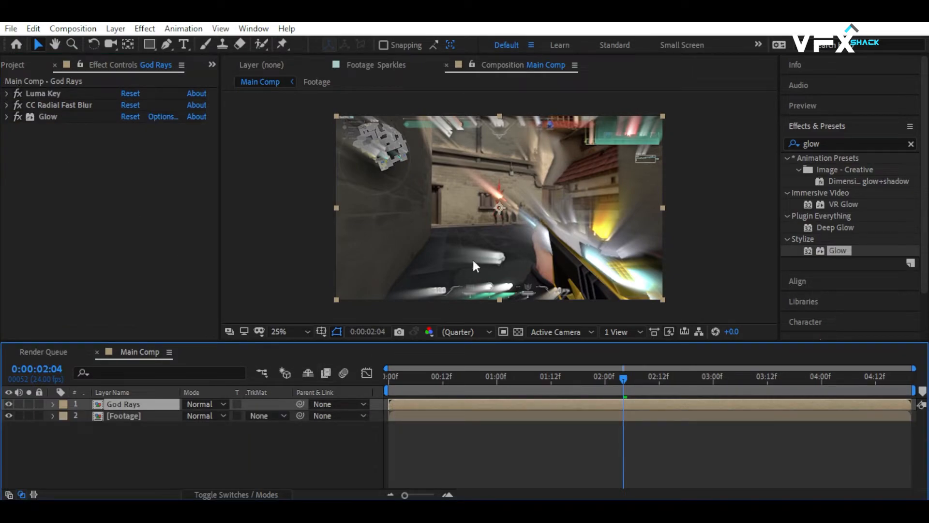
Step: Open the God Rays layer for tracking in Boris FX Mocha
click(183, 28)
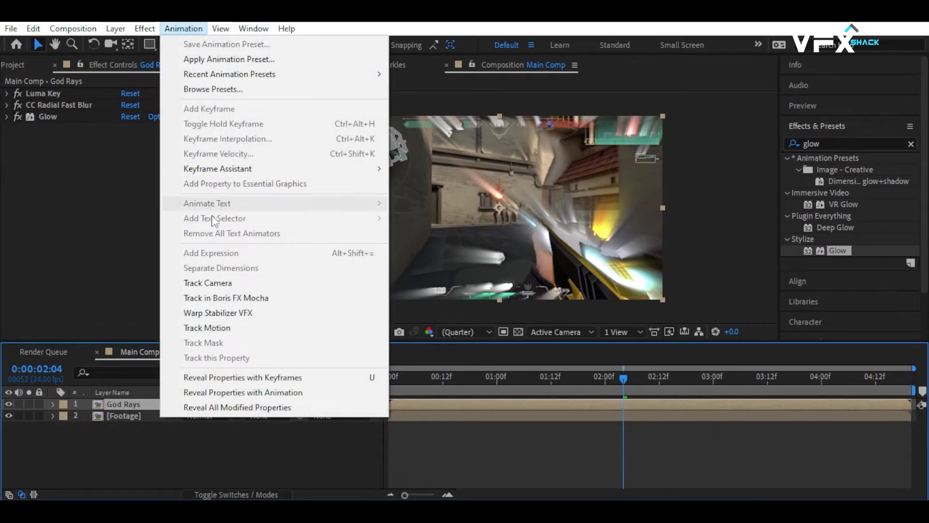
click(237, 298)
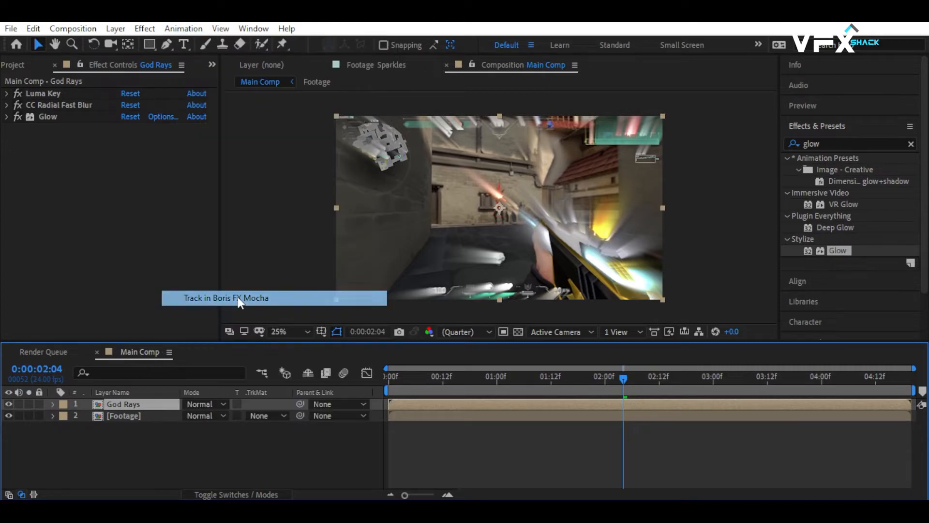
click(72, 160)
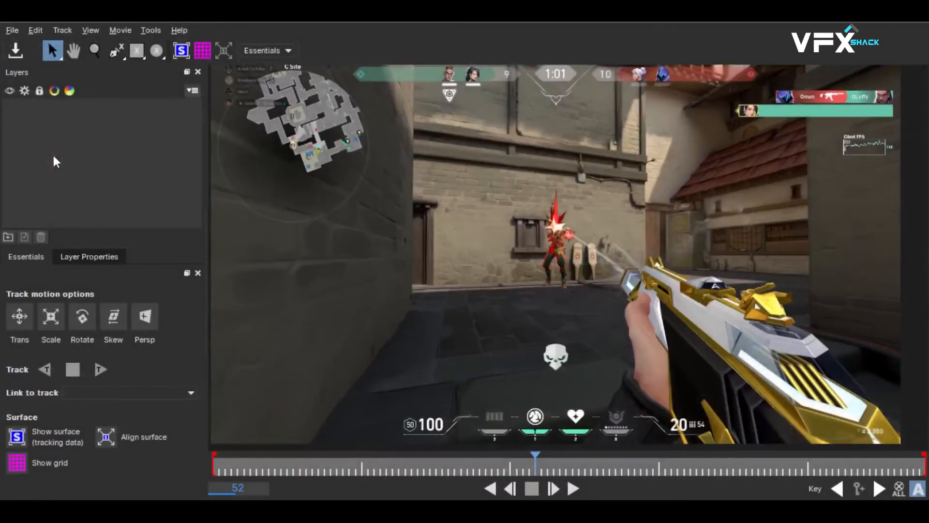
Step: Outline the gun with an X-Spline at frame 0 and track it forward through the clip
drag(535, 463, 106, 456)
click(116, 54)
click(722, 433)
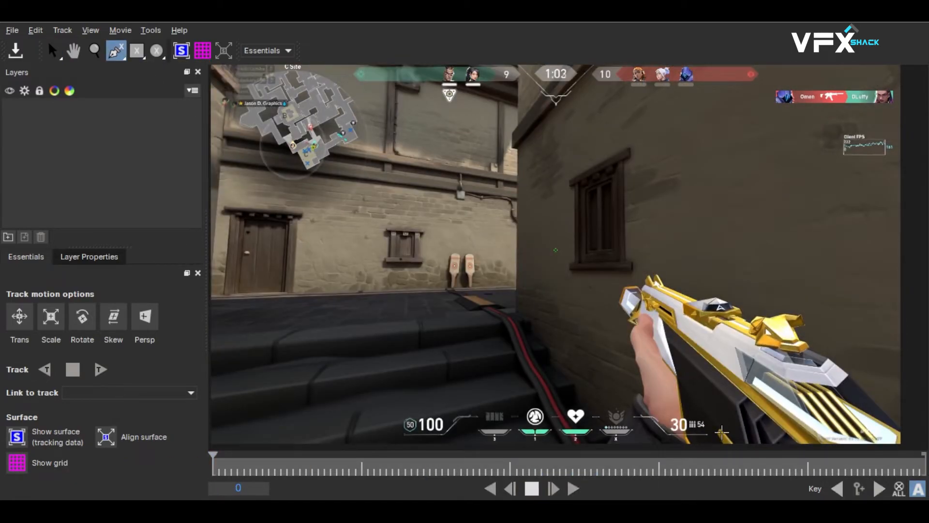
click(668, 369)
click(608, 321)
click(618, 260)
click(703, 270)
click(856, 330)
click(902, 427)
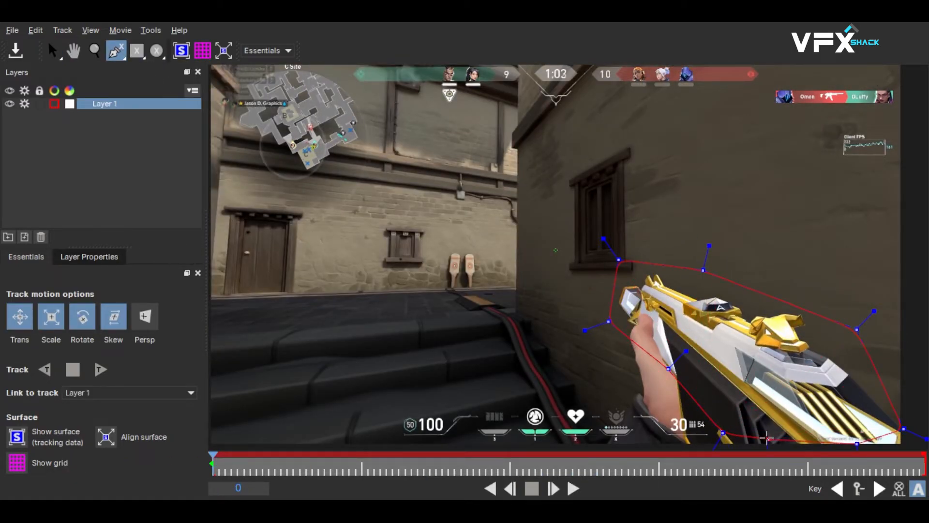
click(100, 370)
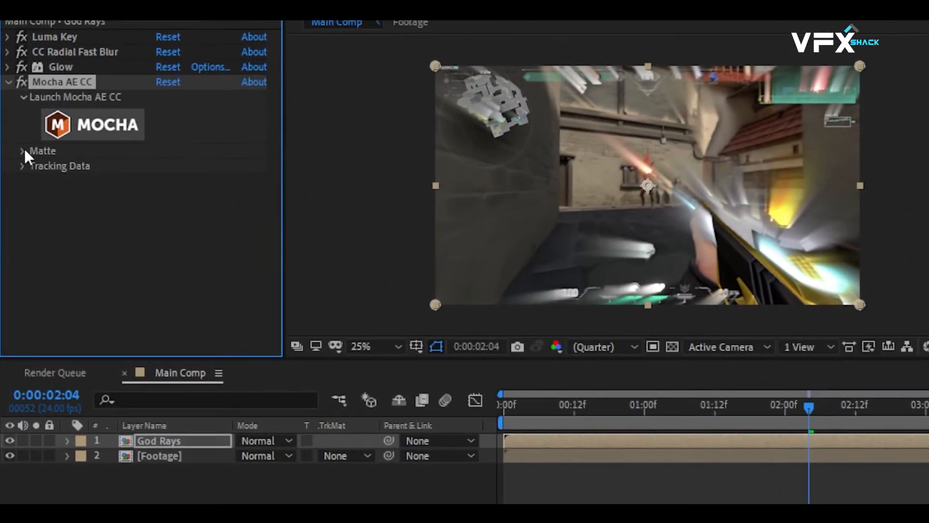
Step: Create After Effects masks on the God Rays layer from the Mocha matte and check them along the timeline
click(22, 151)
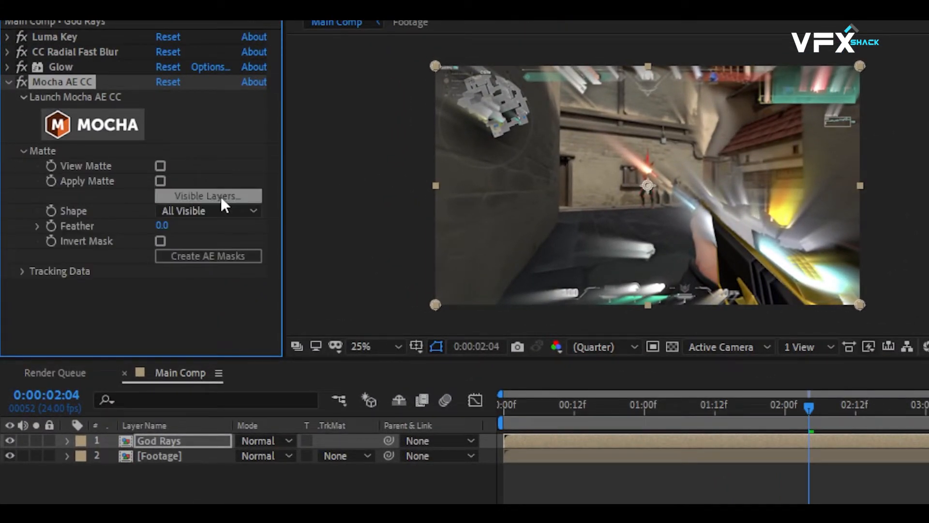
click(209, 257)
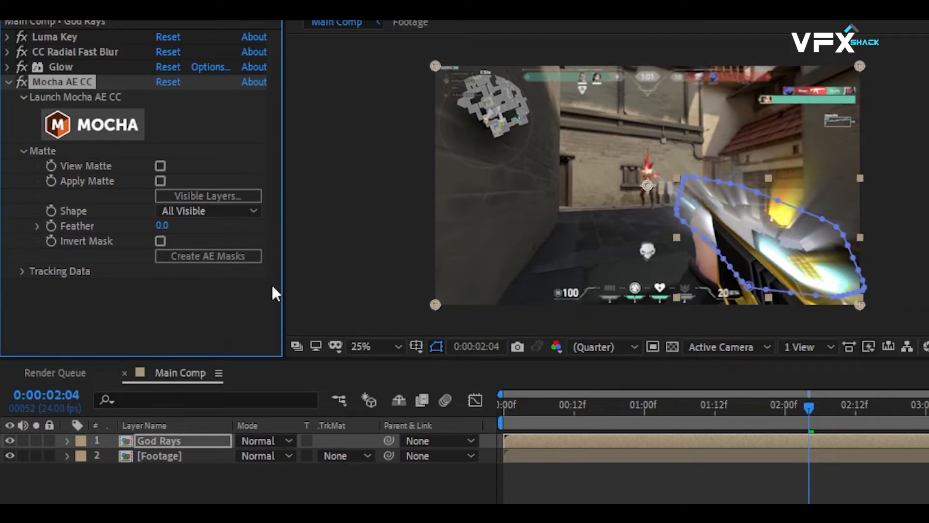
mouse_move(783, 410)
mouse_down()
mouse_move(504, 405)
mouse_move(919, 388)
mouse_move(793, 396)
mouse_up()
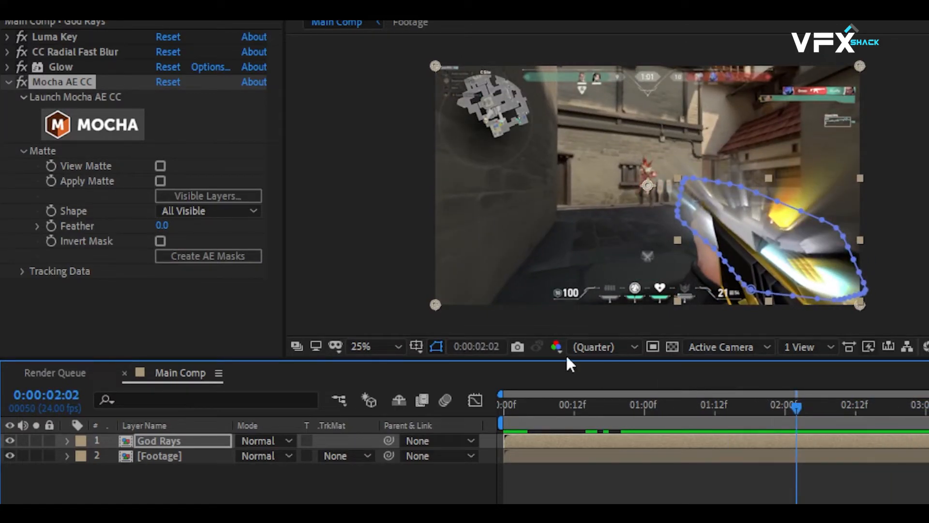
click(7, 83)
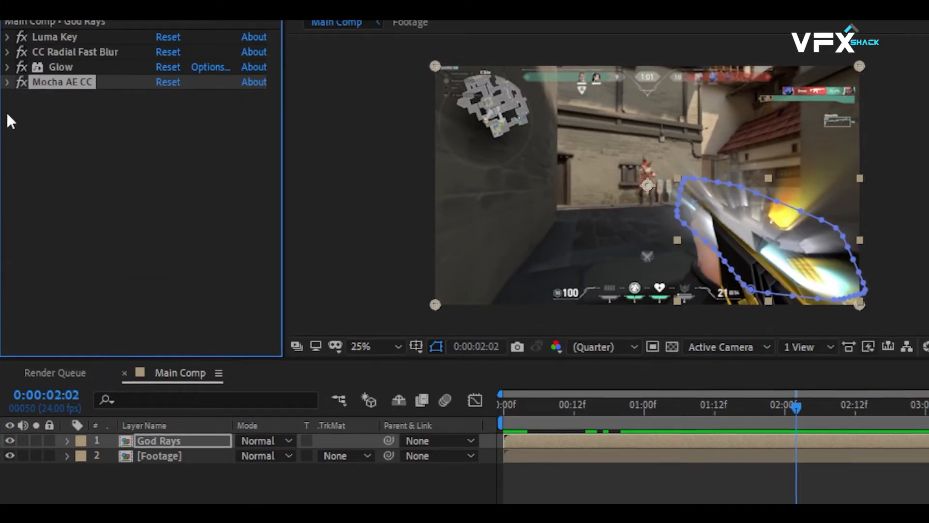
Step: Apply the Hue/Saturation effect to the Footage layer and set its Channel Control to Reds
click(140, 415)
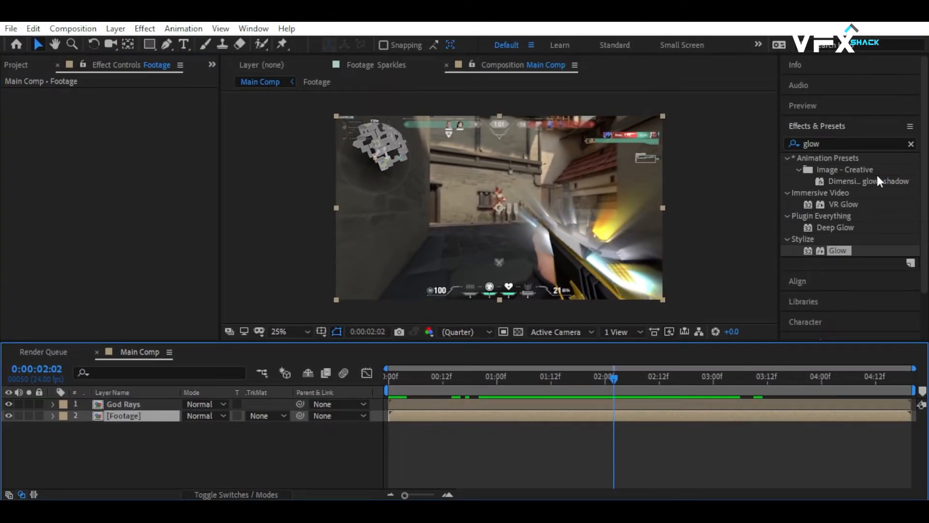
click(833, 144)
text(hue)
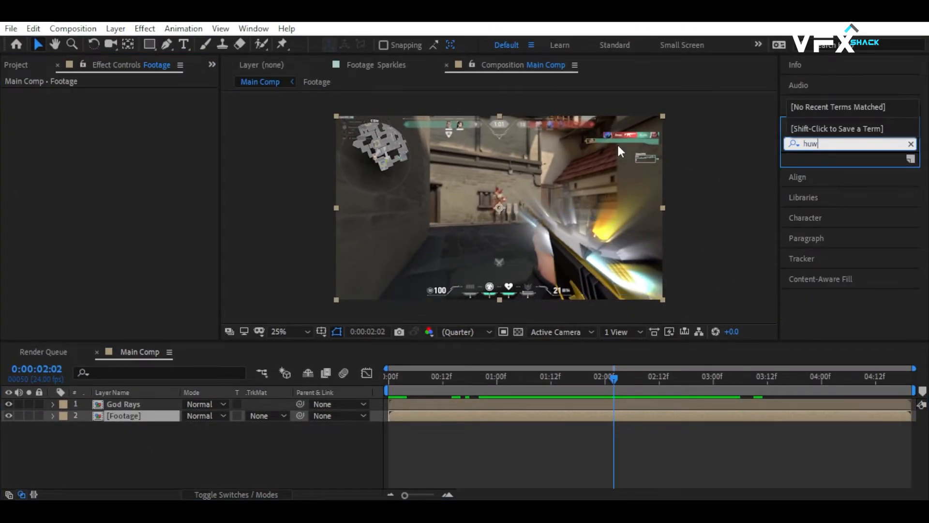
drag(829, 216, 109, 415)
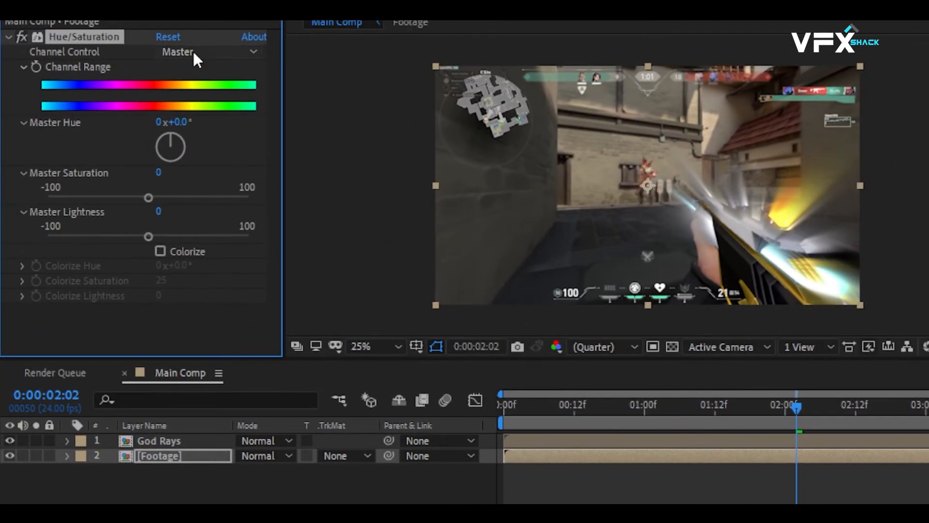
click(192, 50)
click(197, 90)
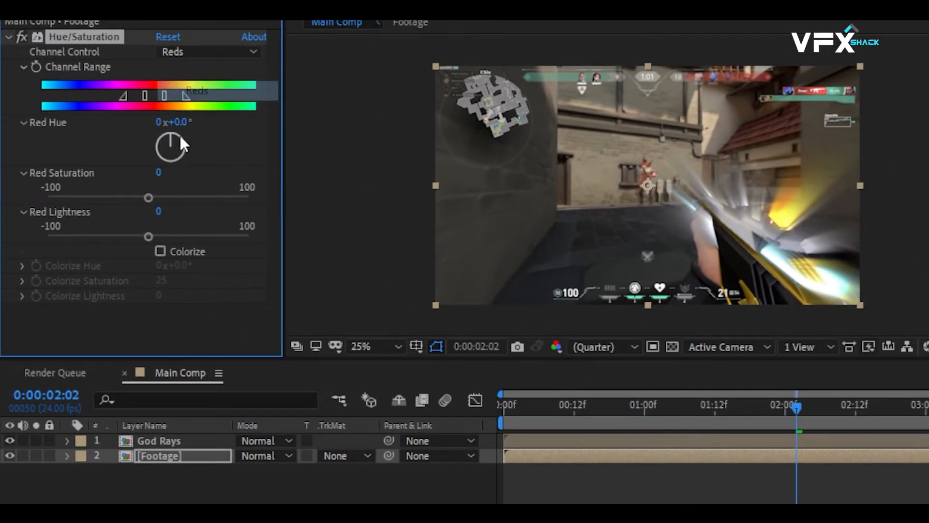
Step: Set the Footage layer's Red Saturation to 30 and its Yellow Saturation to -100 in Hue/Saturation
click(158, 172)
text(30)
key(Return)
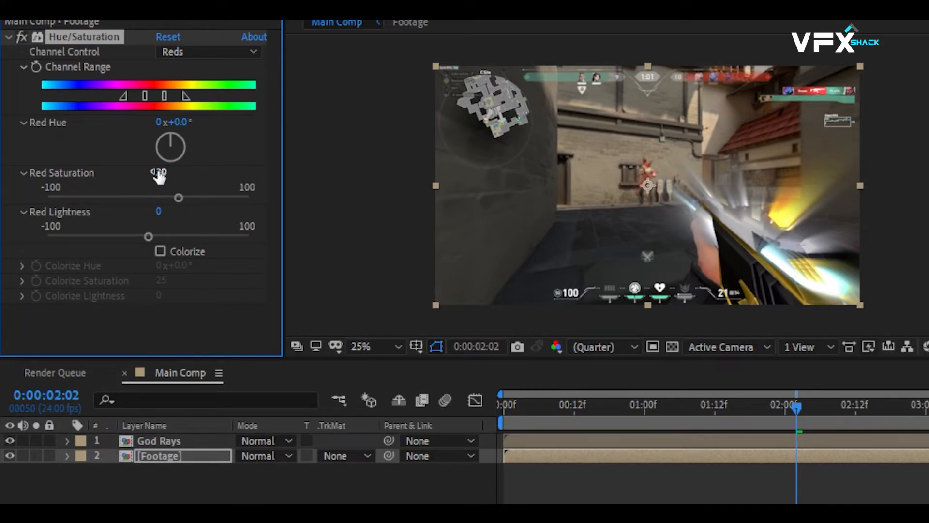
click(195, 51)
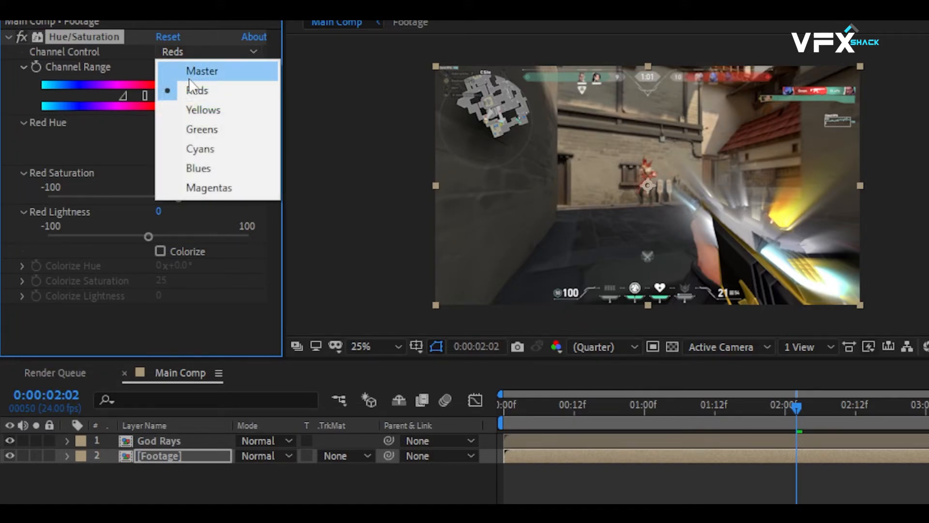
click(195, 113)
drag(147, 197, 22, 193)
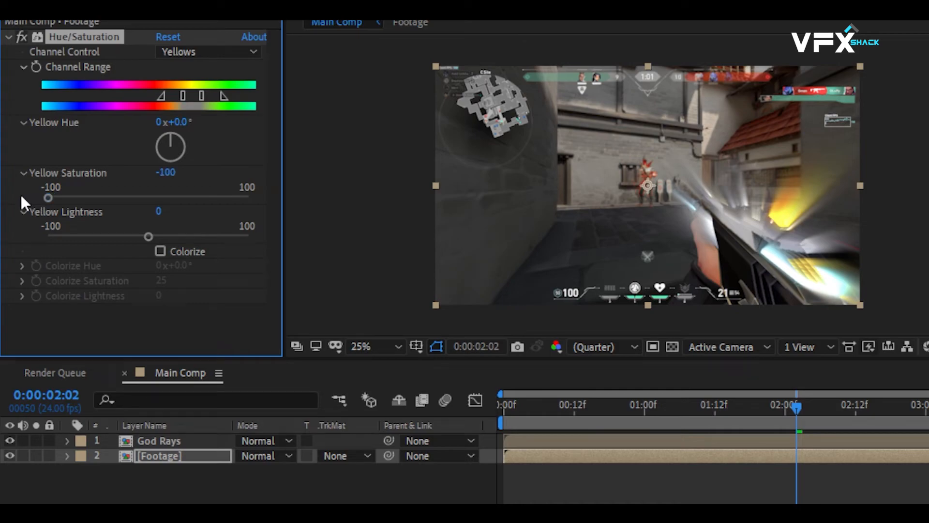
click(9, 37)
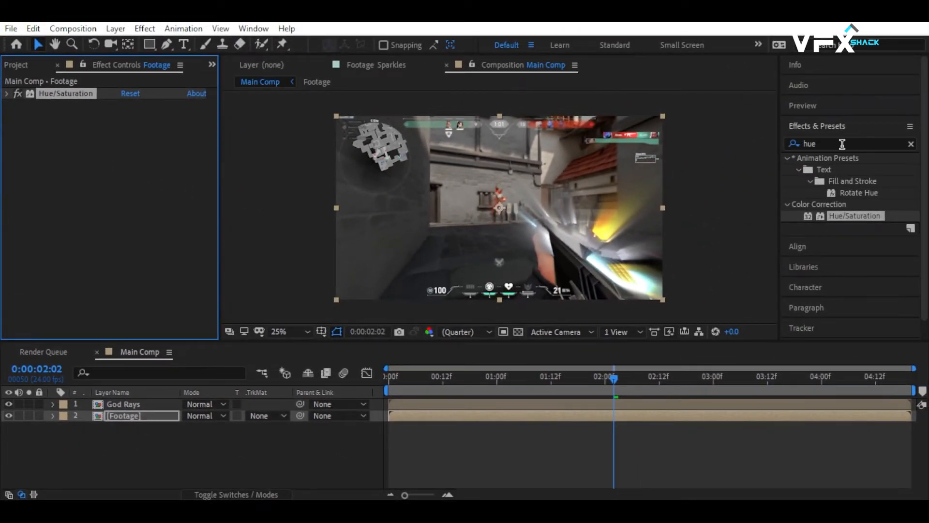
Step: Apply the Levels effect to the Footage layer and set its Gamma to 0.7
text(levels)
click(839, 227)
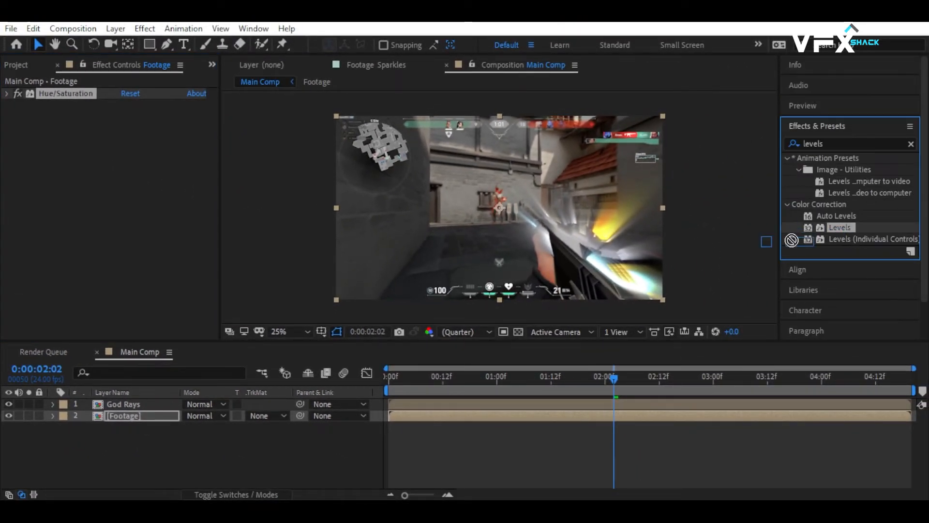
drag(839, 228, 96, 147)
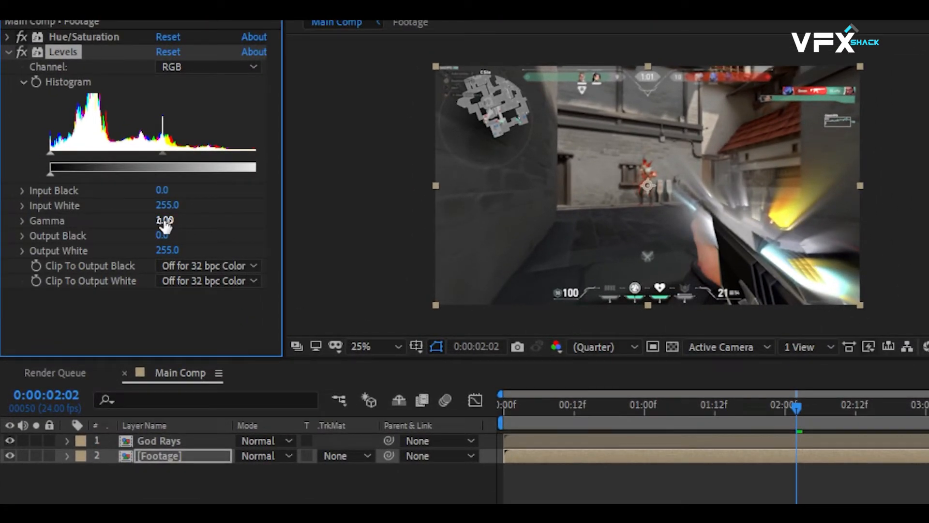
click(165, 220)
text(0.7)
key(Return)
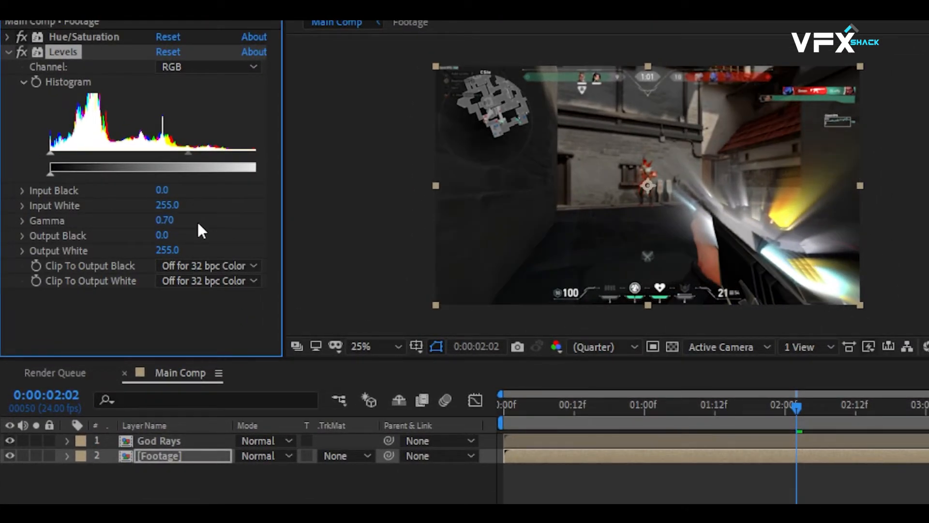
click(9, 52)
Step: Apply the Curves effect to the Footage layer and shape a slight S-curve with raised highlights and lowered shadows
click(823, 143)
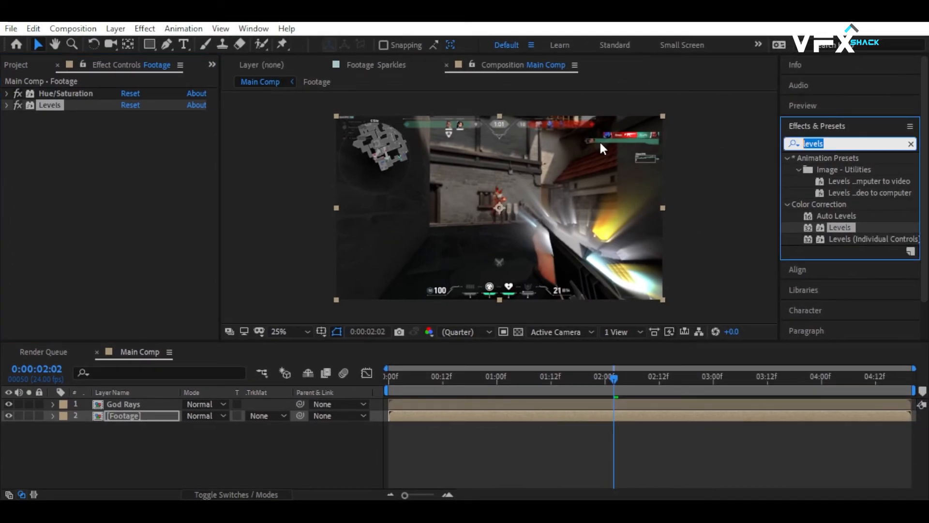
text(curves)
drag(840, 204, 68, 135)
click(155, 192)
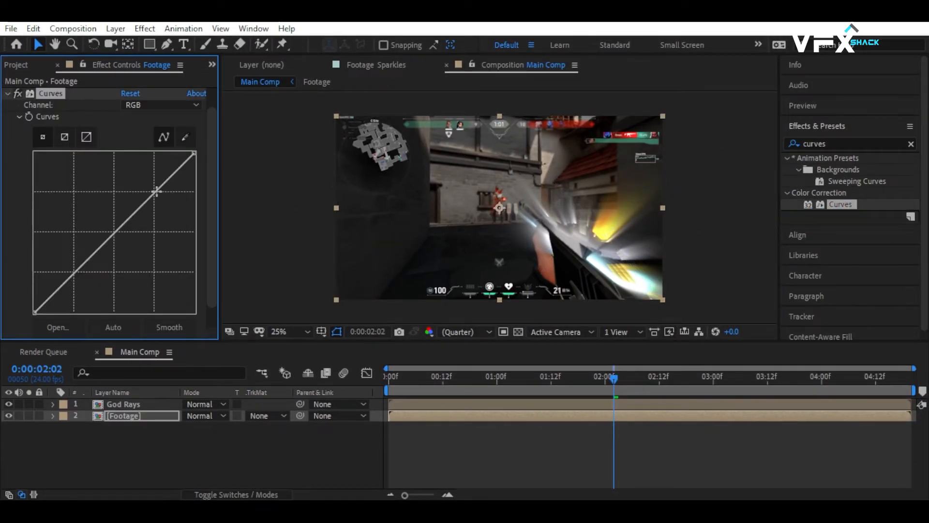
click(114, 231)
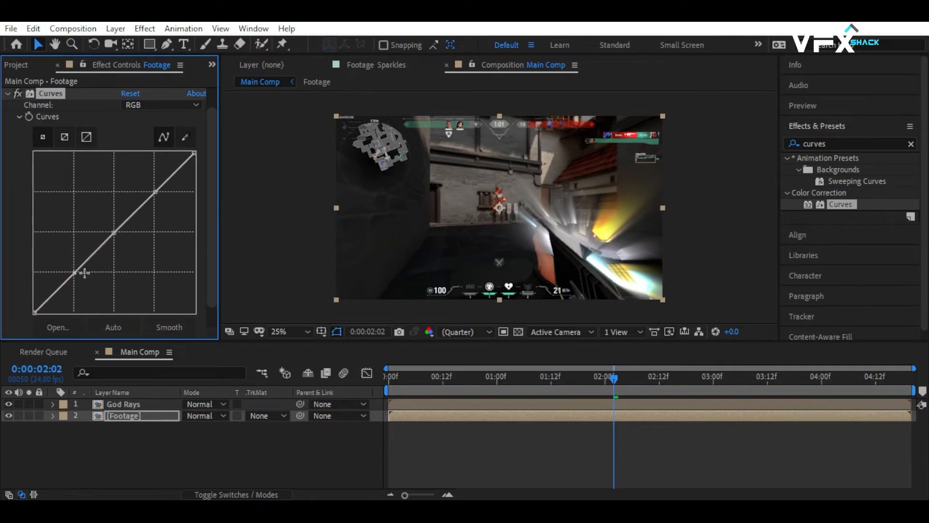
drag(155, 192, 151, 188)
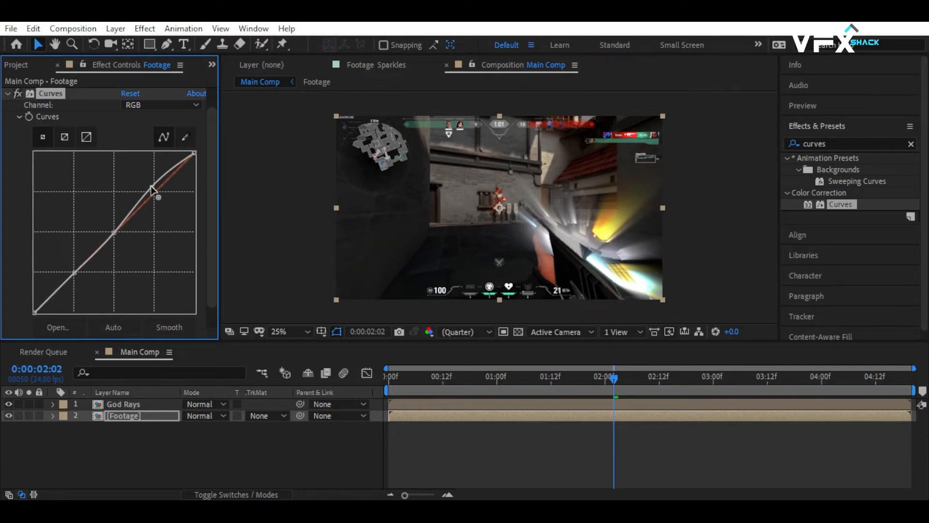
drag(73, 276, 76, 275)
mouse_move(157, 180)
mouse_down()
mouse_move(146, 180)
mouse_move(152, 191)
mouse_up()
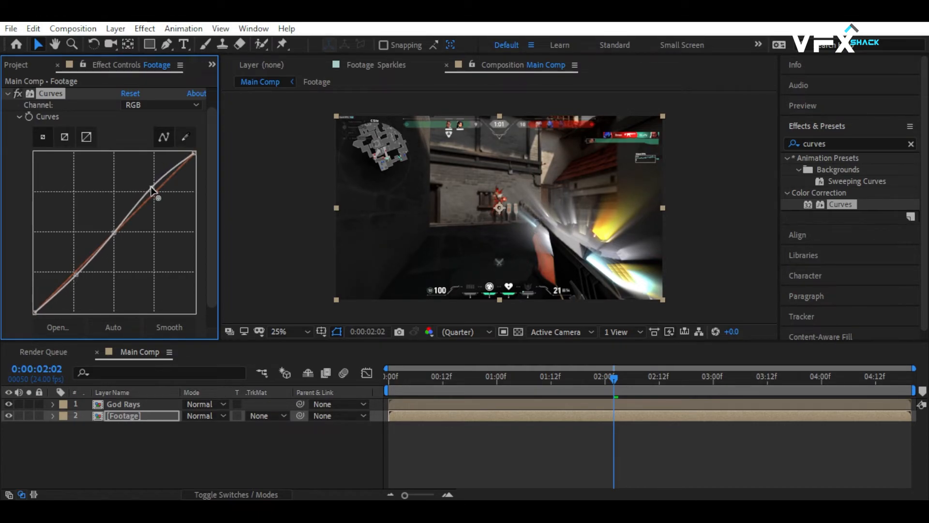
click(7, 94)
Step: Place the Sparkles clip between the God Rays and Footage layers and set its blending mode to Screen
click(611, 377)
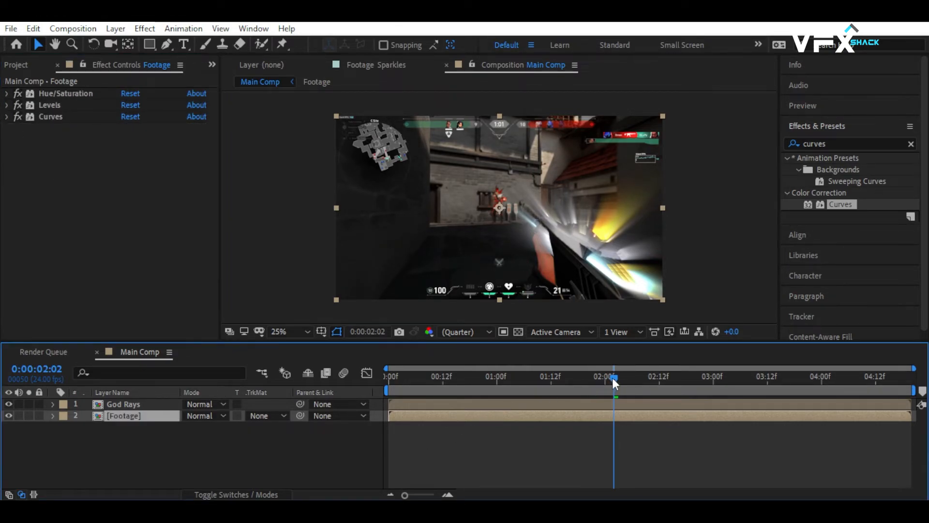
click(15, 66)
drag(59, 224, 103, 408)
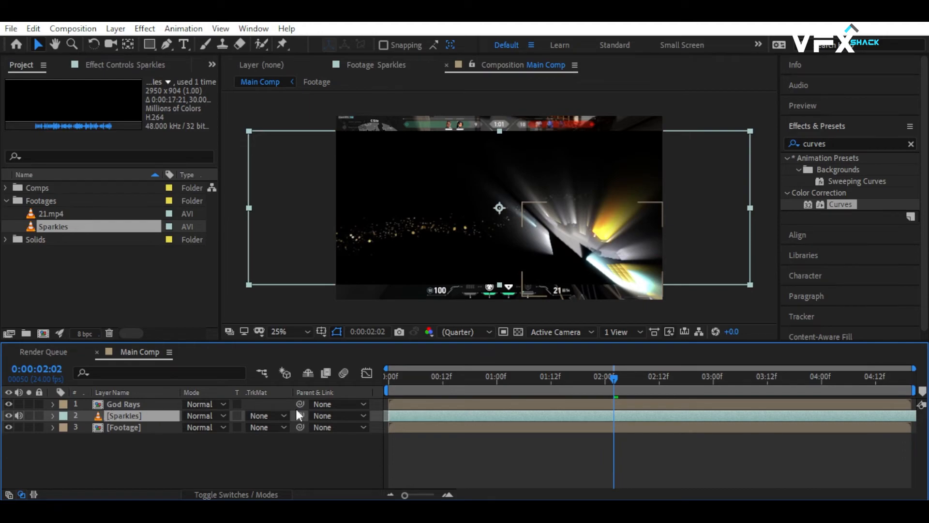
click(198, 415)
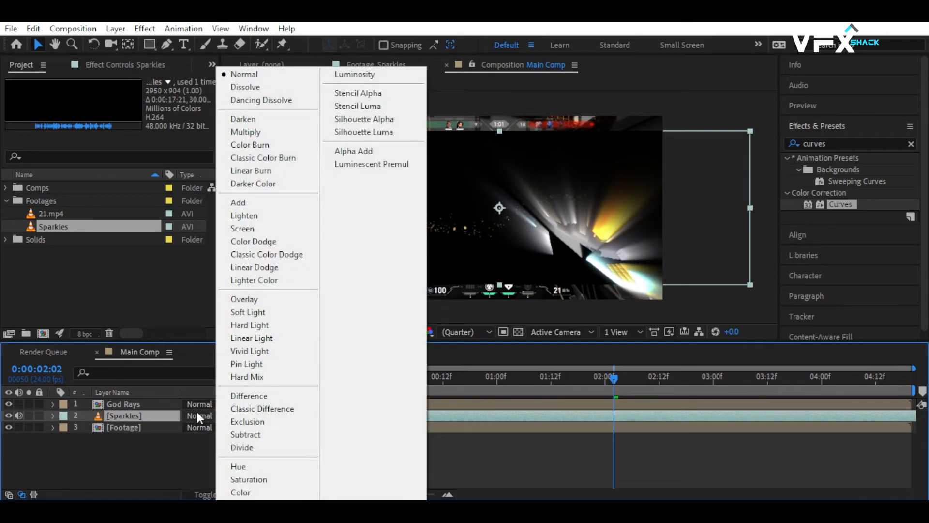
click(241, 234)
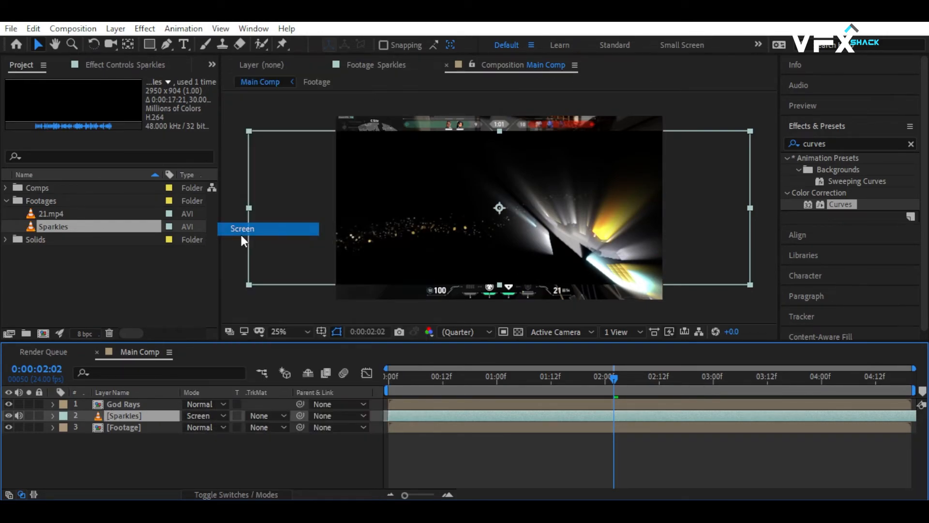
drag(569, 375, 615, 381)
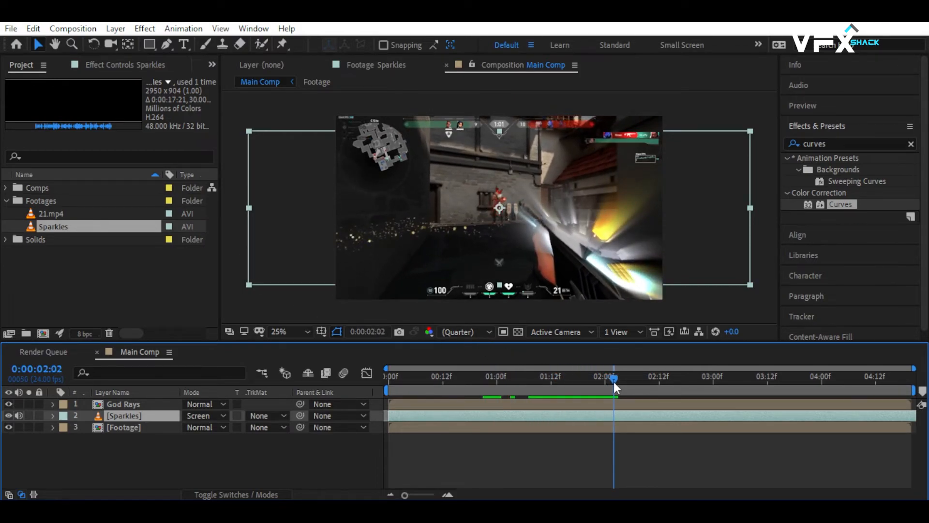
Step: Create track data from Layer 1 in the God Rays layer's Mocha AE CC effect
click(140, 404)
click(111, 66)
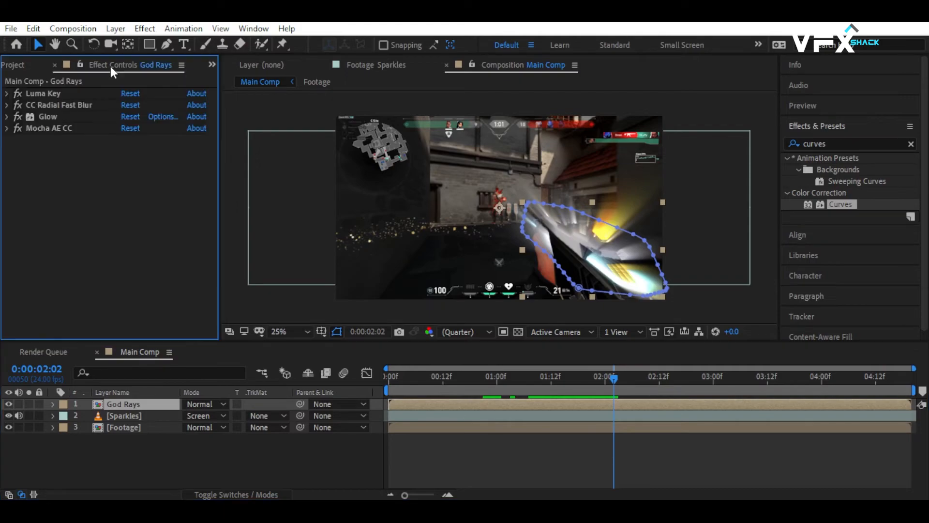
click(6, 129)
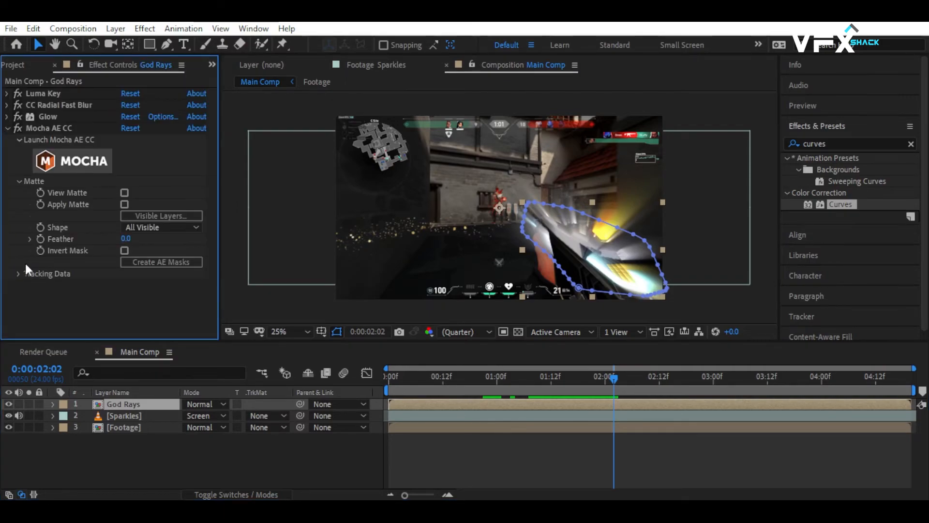
click(19, 181)
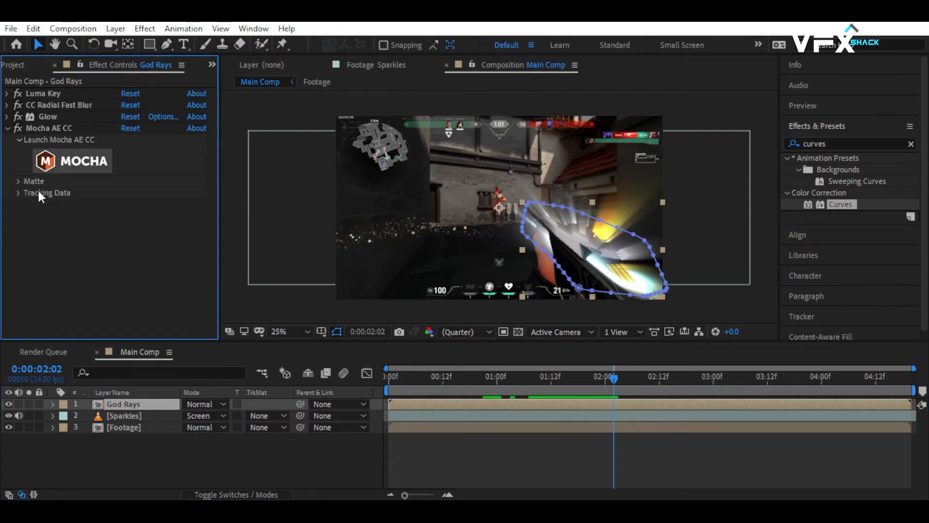
click(19, 192)
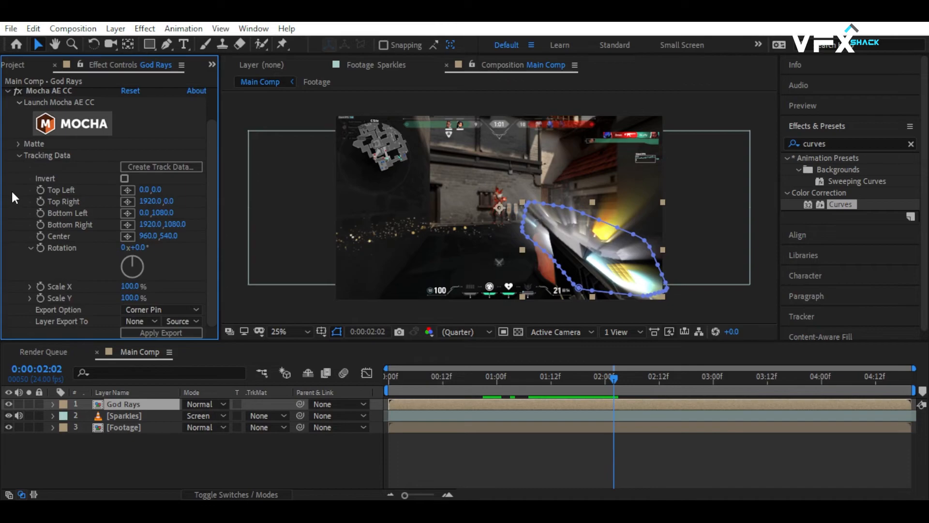
click(160, 168)
click(390, 192)
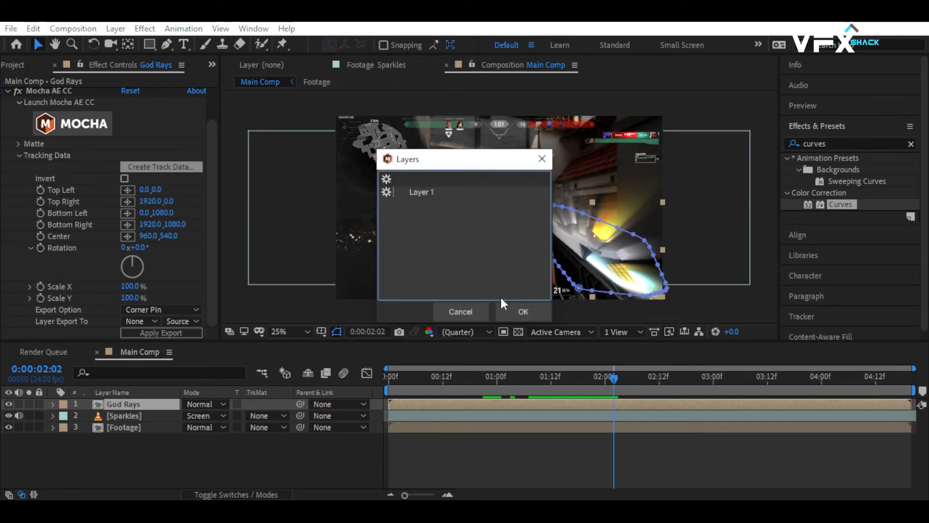
click(522, 310)
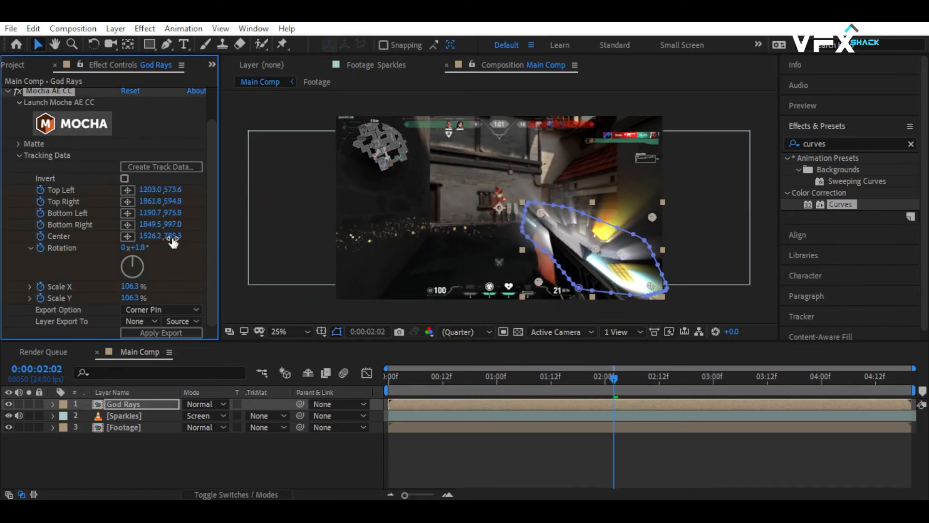
Step: Export the Mocha tracking data to the Sparkles layer with the Transform export option
click(152, 309)
click(155, 354)
click(140, 321)
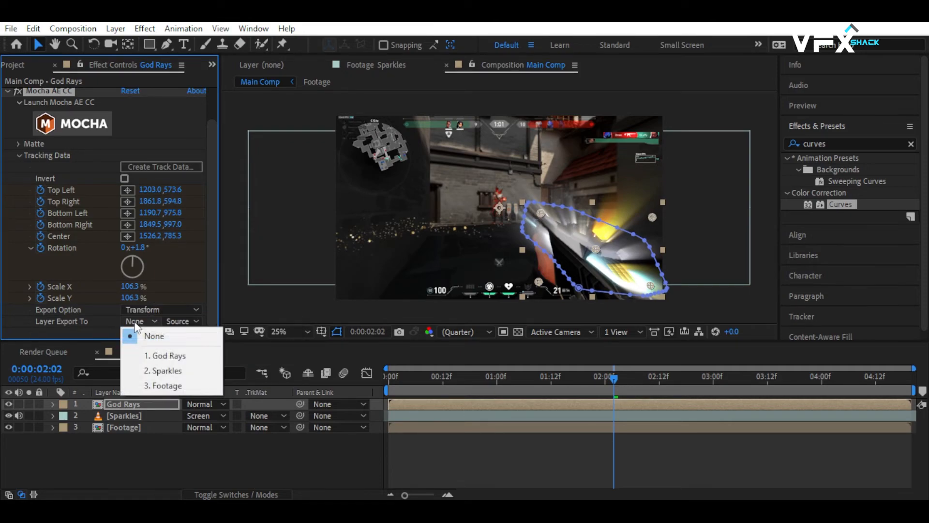
click(156, 371)
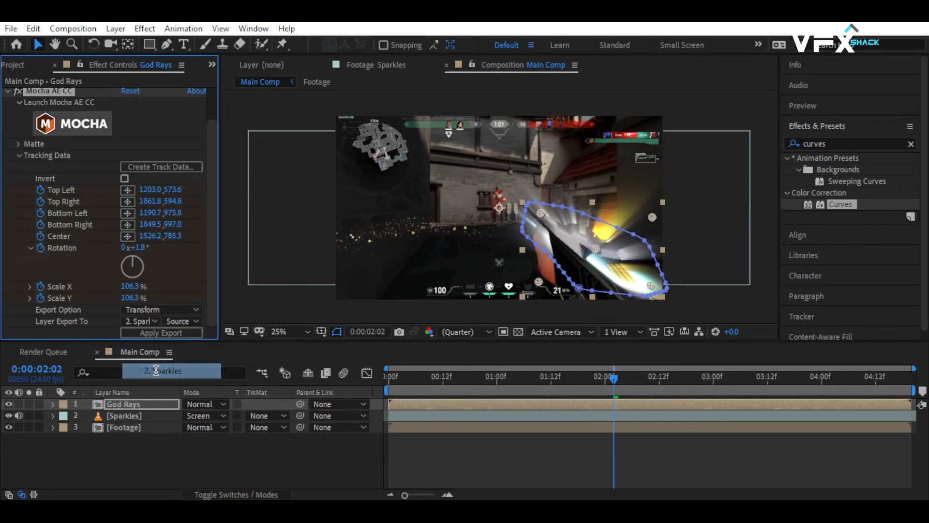
click(144, 333)
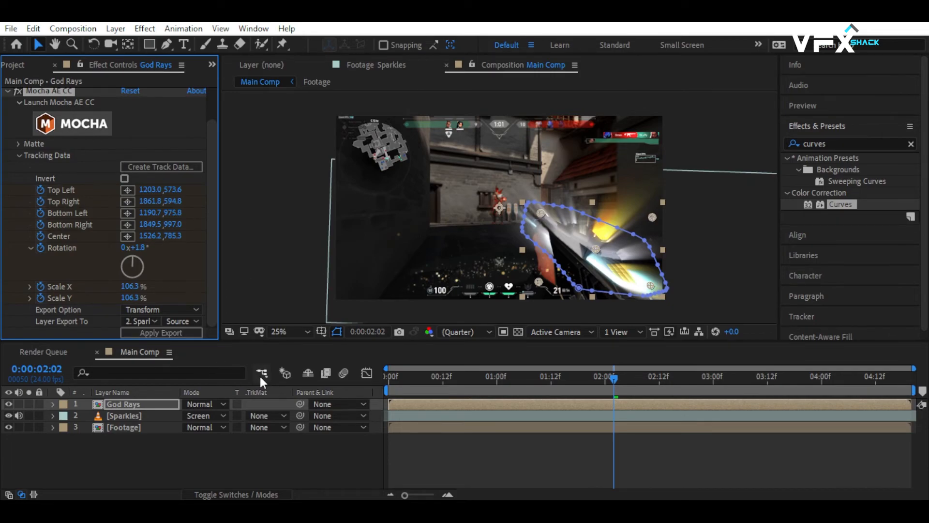
Step: Select all Position keyframes of the Sparkles layer, move the sparkles over the gun, and preview the motion from the start
click(131, 416)
key(u)
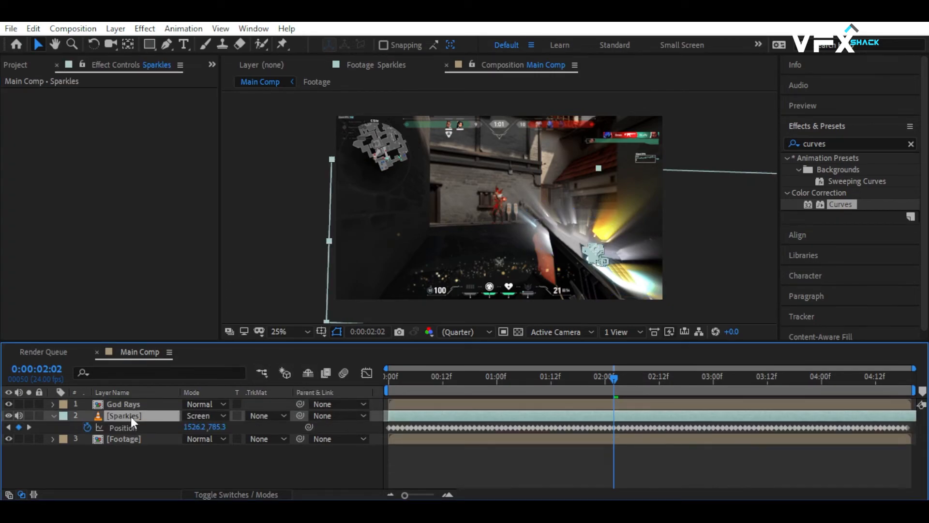
mouse_move(611, 379)
mouse_down()
mouse_move(561, 378)
mouse_move(620, 379)
mouse_up()
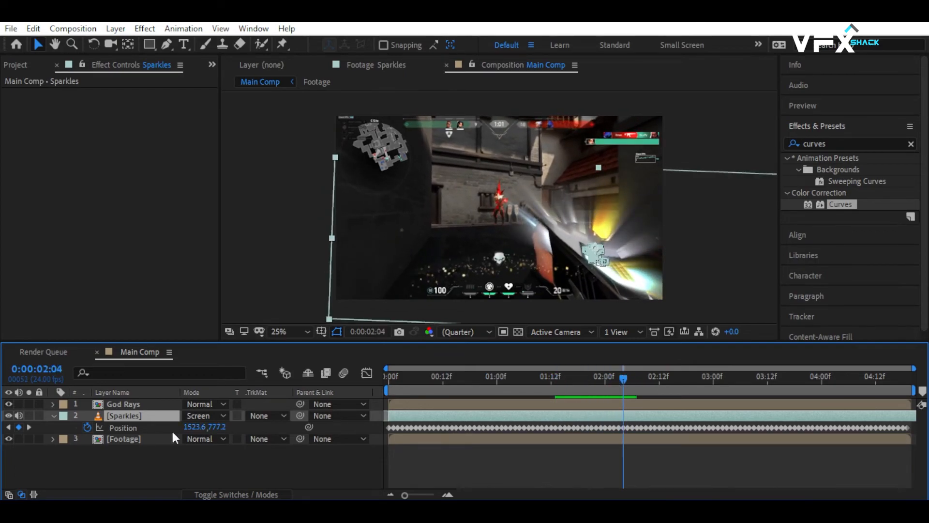
click(119, 426)
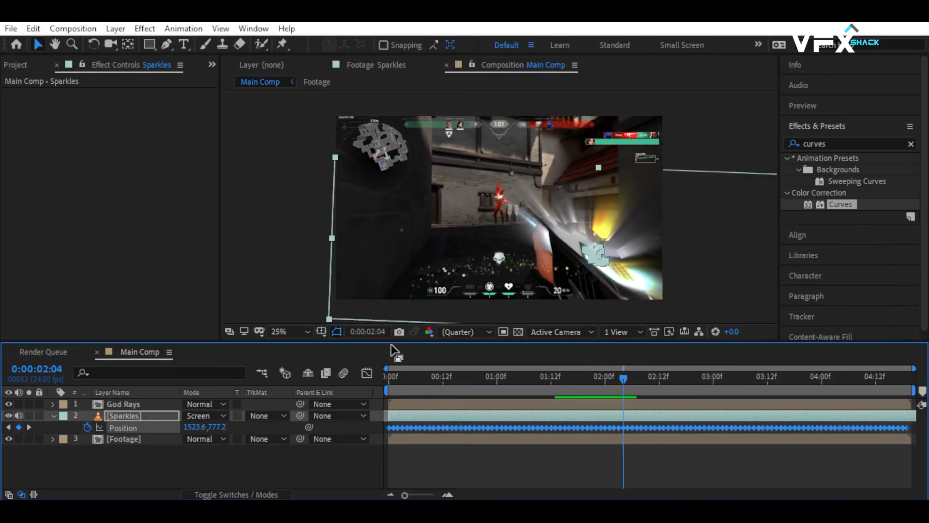
drag(443, 275, 539, 217)
drag(545, 221, 556, 219)
drag(429, 377, 315, 397)
key(space)
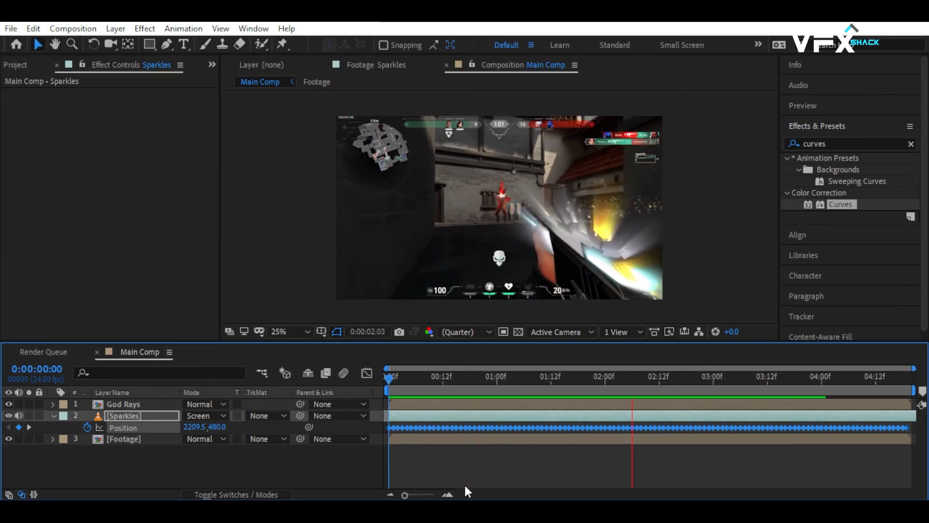
click(52, 416)
Step: Apply the Glow effect to the Sparkles layer with Threshold 30%, Radius 60 and Intensity 1.5
click(832, 143)
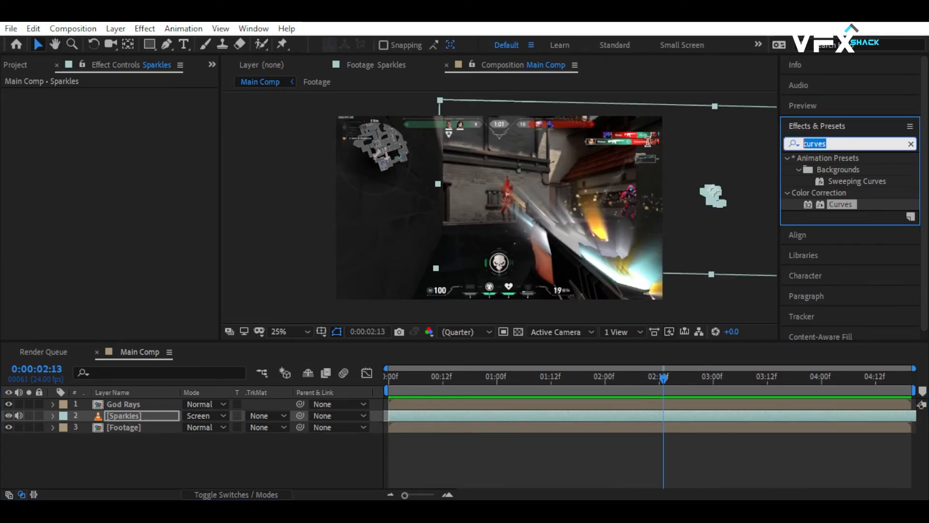
text(glow)
drag(840, 251, 144, 417)
click(126, 116)
text(30)
key(Return)
click(129, 128)
text(60)
key(Return)
click(127, 140)
text(1.5)
key(Return)
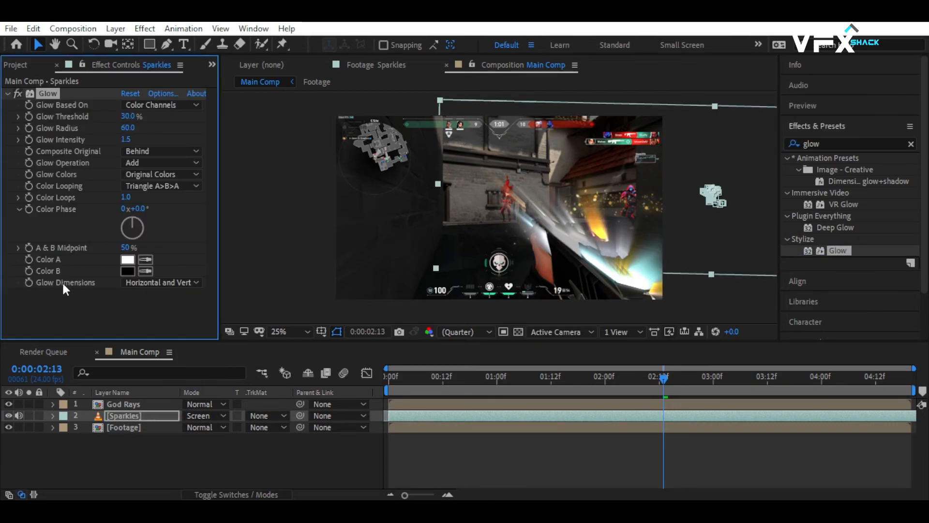
Step: Duplicate the Sparkles layer's Glow, set the copy to Threshold 60%, Radius 100 and Intensity 0.5, and preview from the start
key(ctrl+d)
click(127, 167)
text(60)
key(Return)
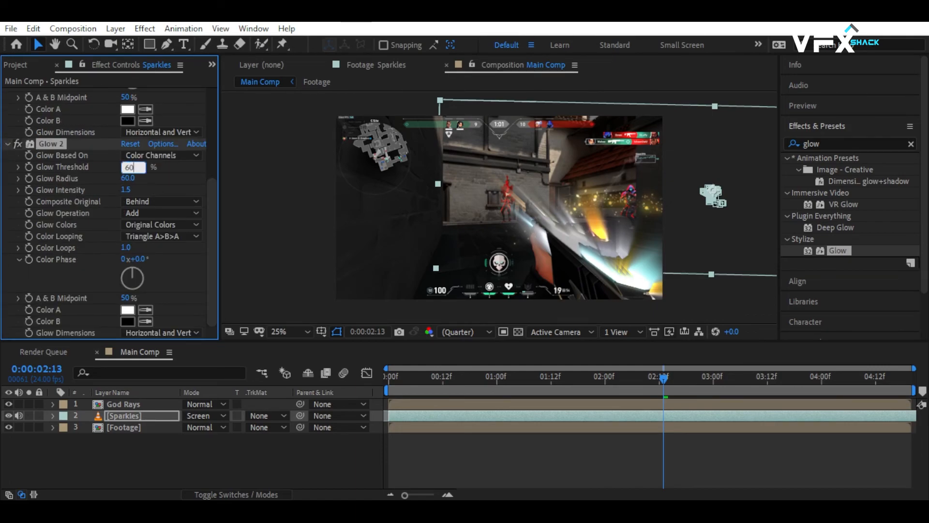
click(127, 178)
text(100)
key(Tab)
text(0.5)
key(Return)
click(535, 418)
drag(466, 375, 326, 381)
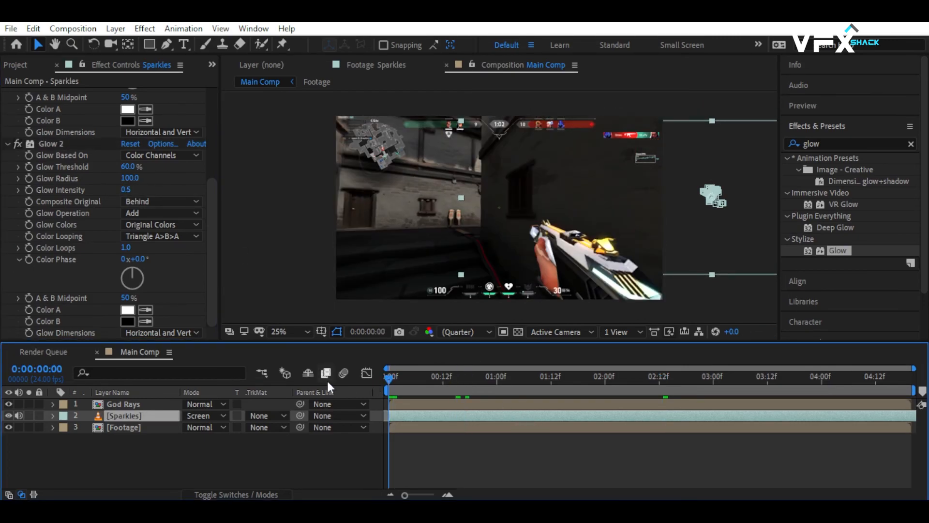
key(space)
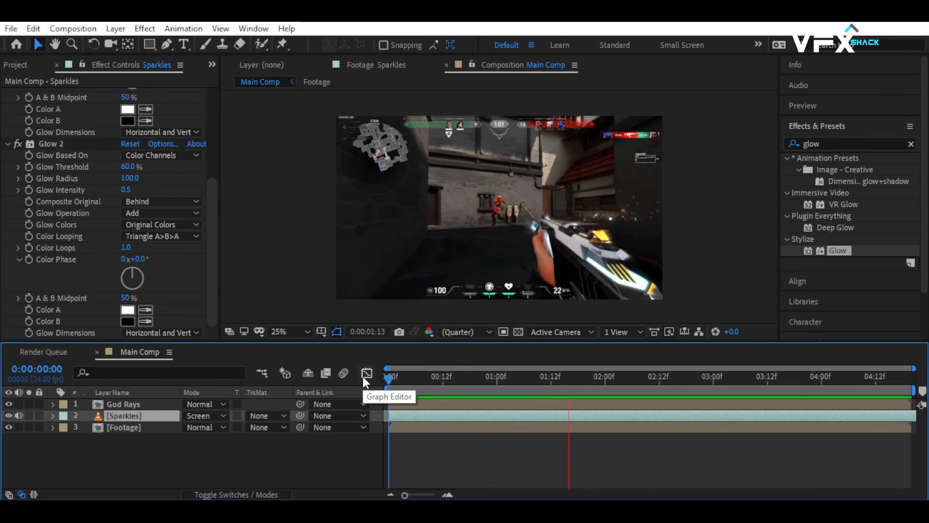